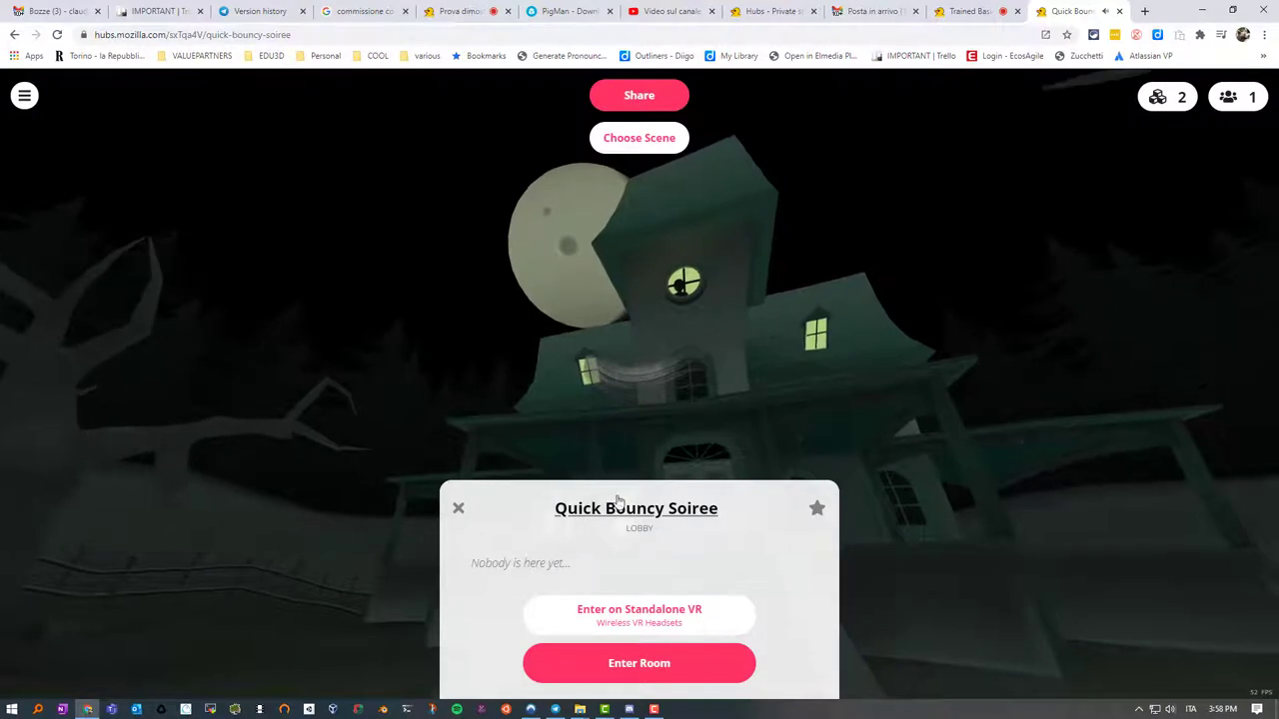
# Step: Rename the room to "Stanza video 3" and set its room size to 50
pyautogui.click(617, 508)
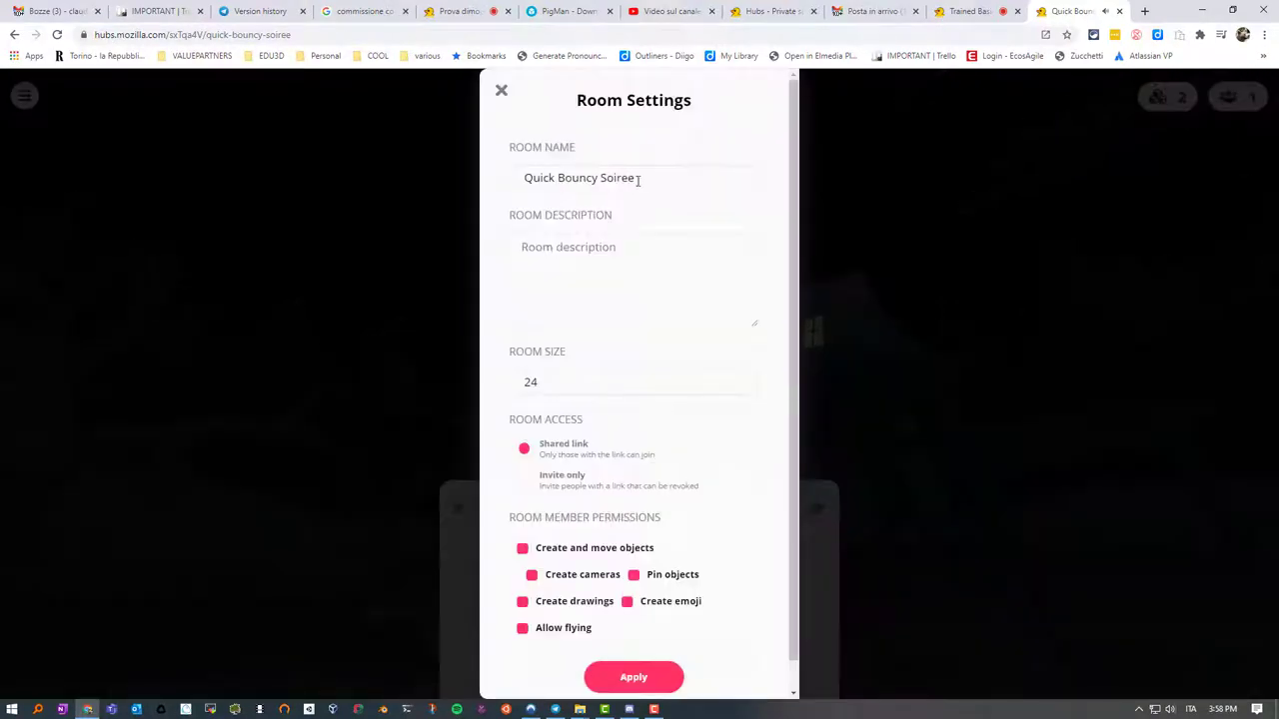
pyautogui.tripleClick(599, 178)
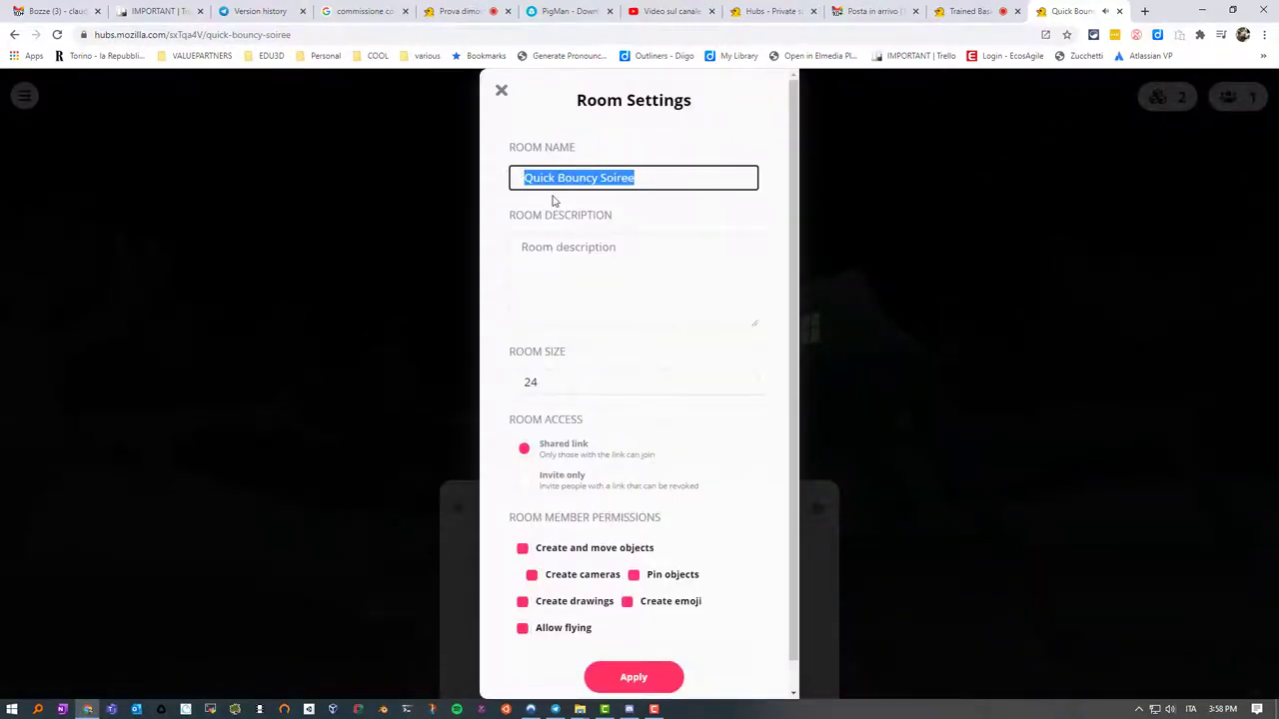
pyautogui.write('Stanza vi')
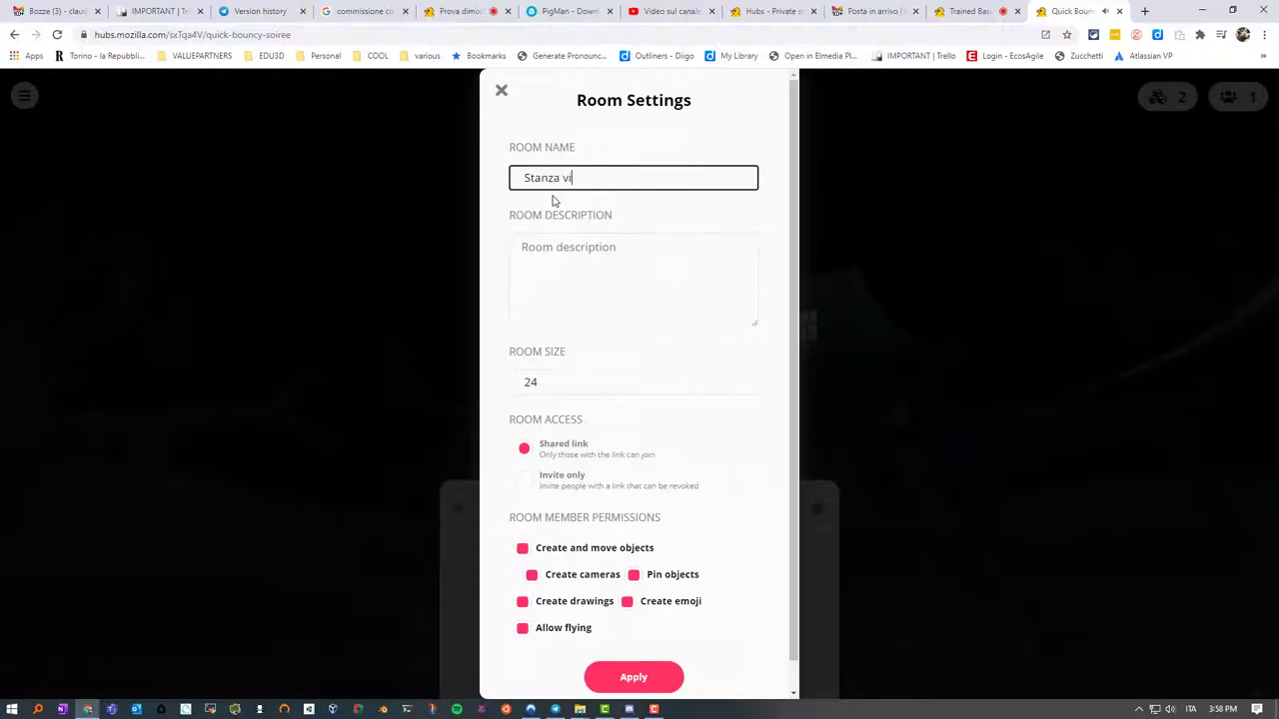
pyautogui.write('deo 3')
pyautogui.click(559, 254)
pyautogui.doubleClick(544, 380)
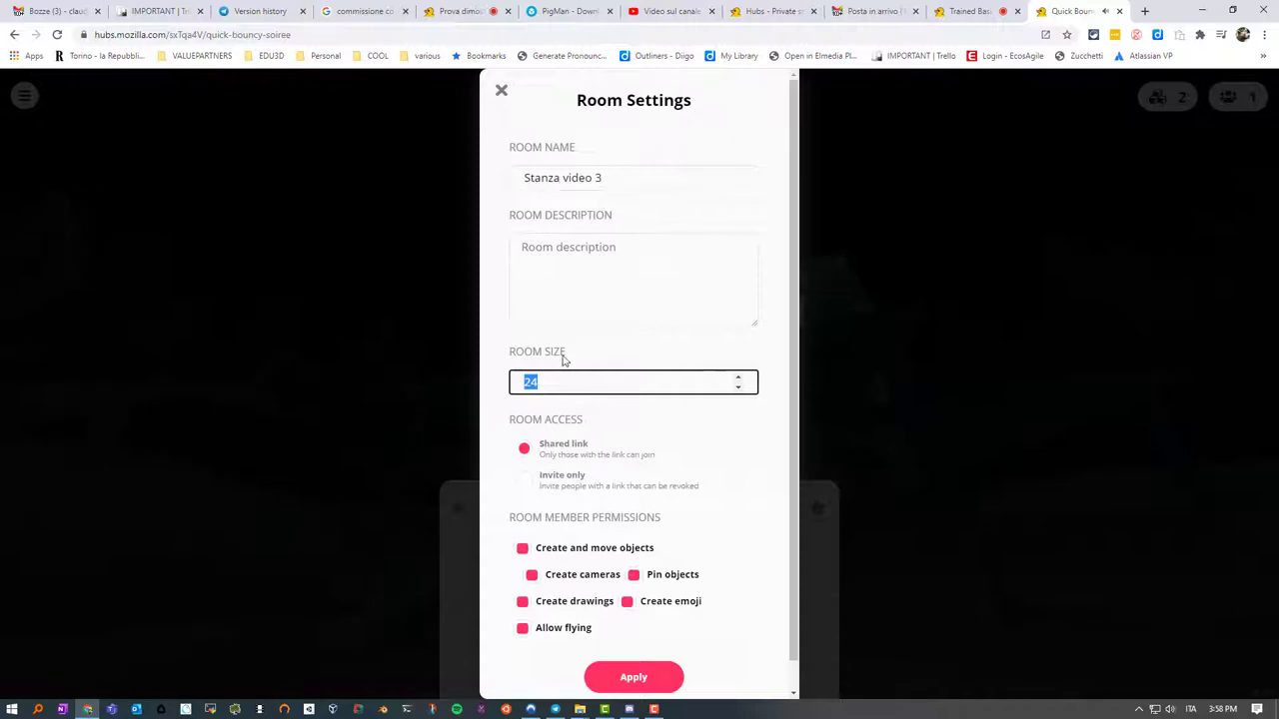
pyautogui.write('50')
# Step: Try the Invite only room access option and return the access to Shared link
pyautogui.click(524, 482)
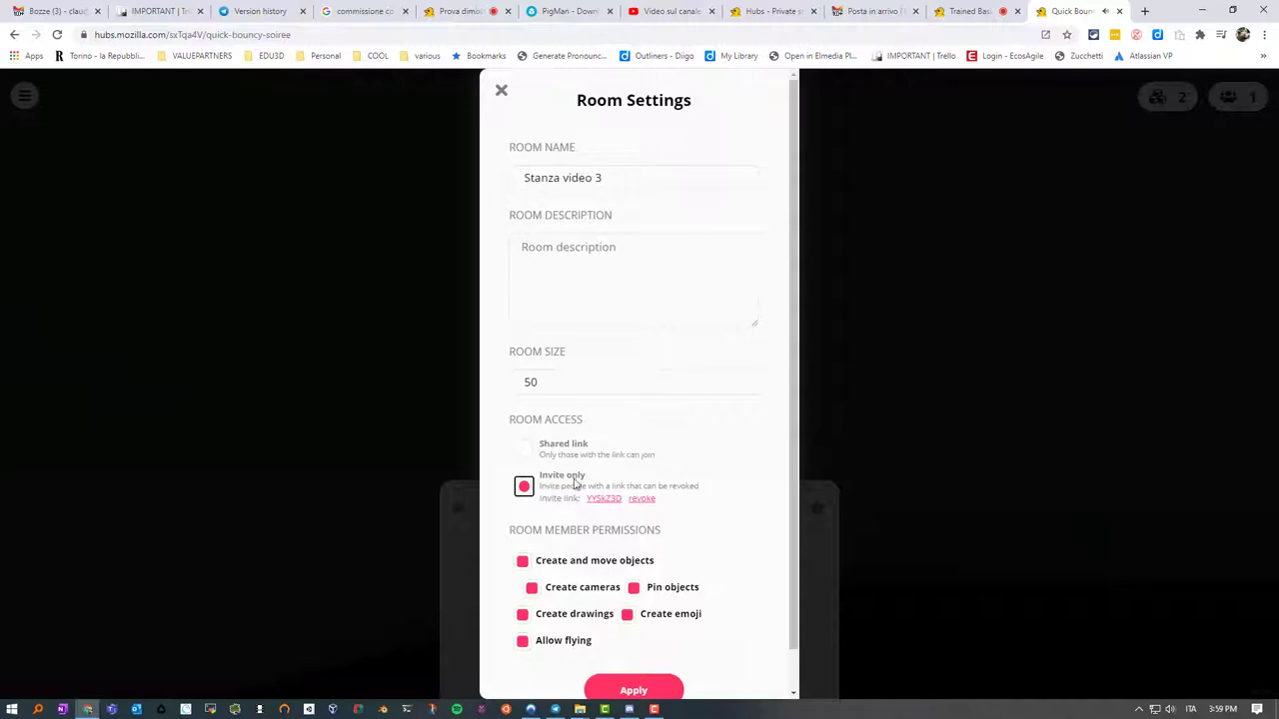
pyautogui.click(525, 451)
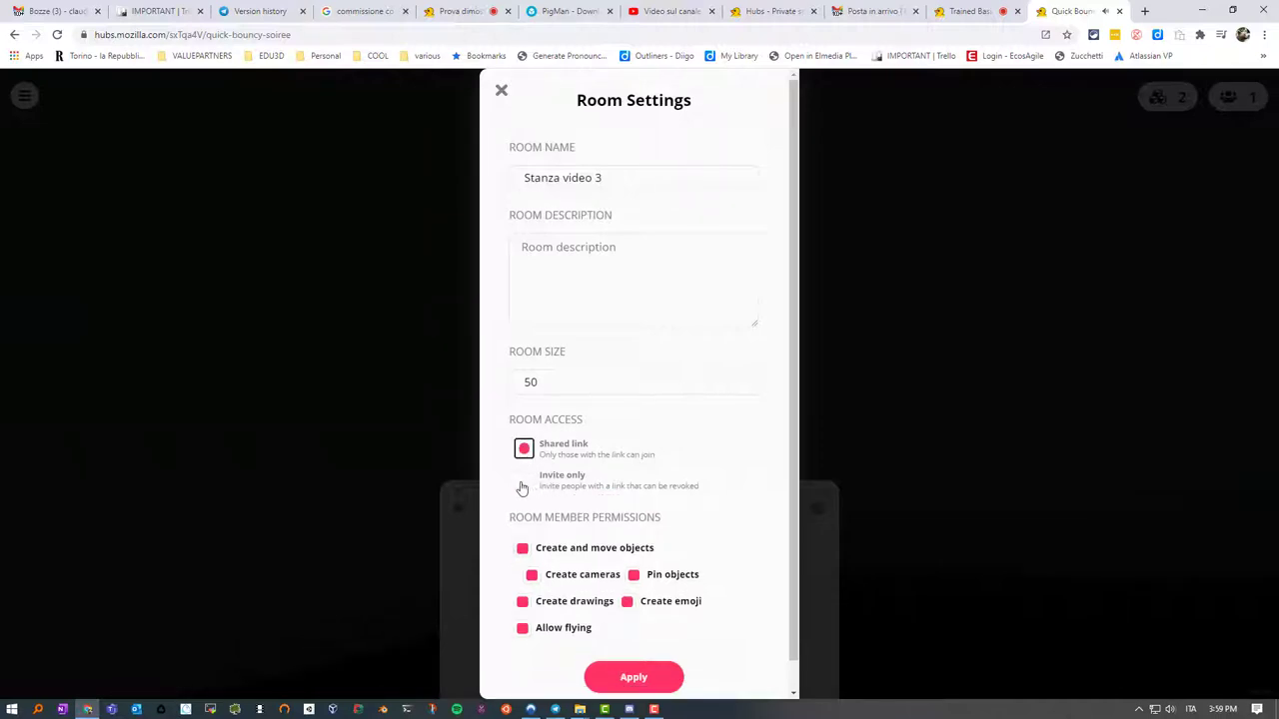
pyautogui.click(526, 487)
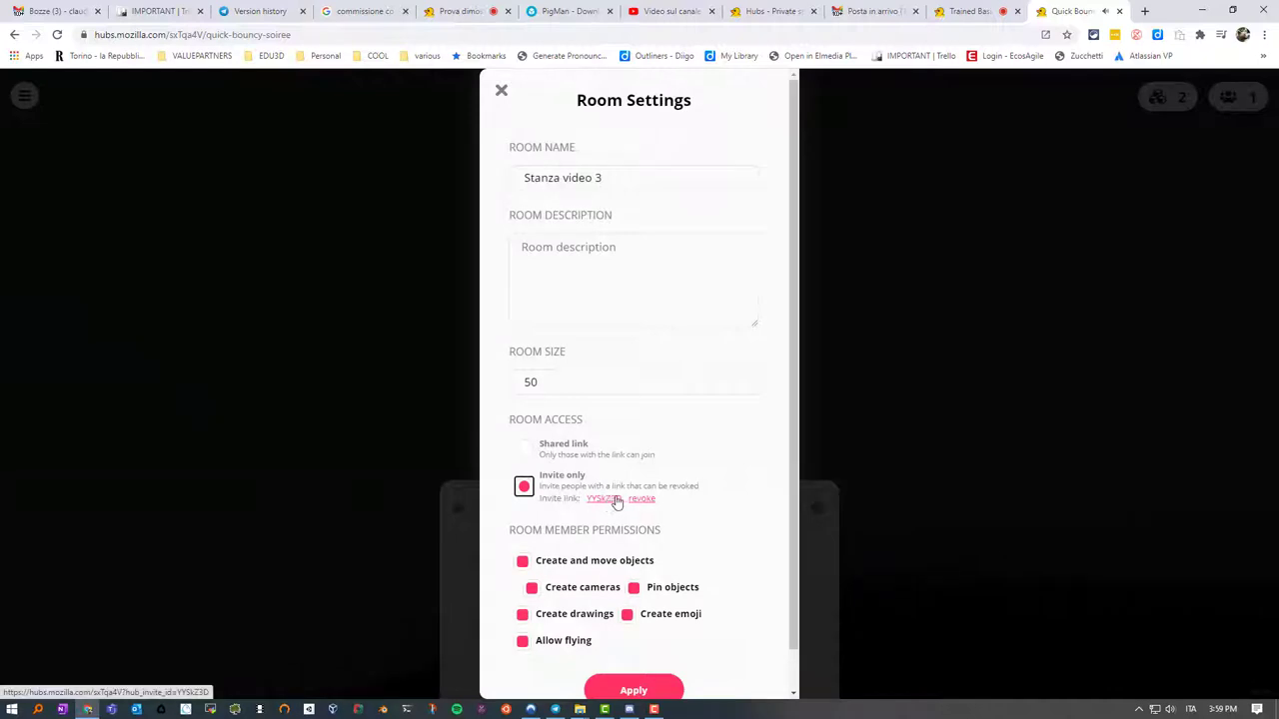
pyautogui.click(526, 452)
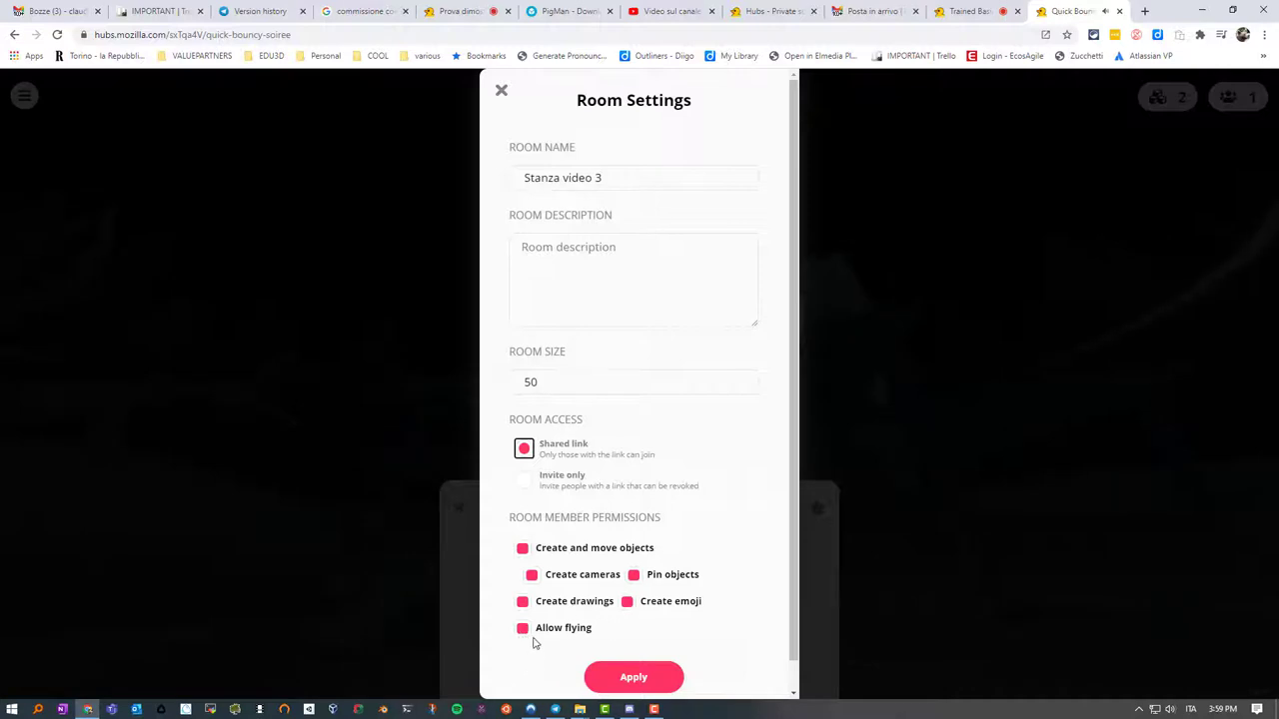
# Step: Disable the member permissions for pinning objects, cameras, drawings, emoji and flying, and apply the room settings
pyautogui.click(634, 580)
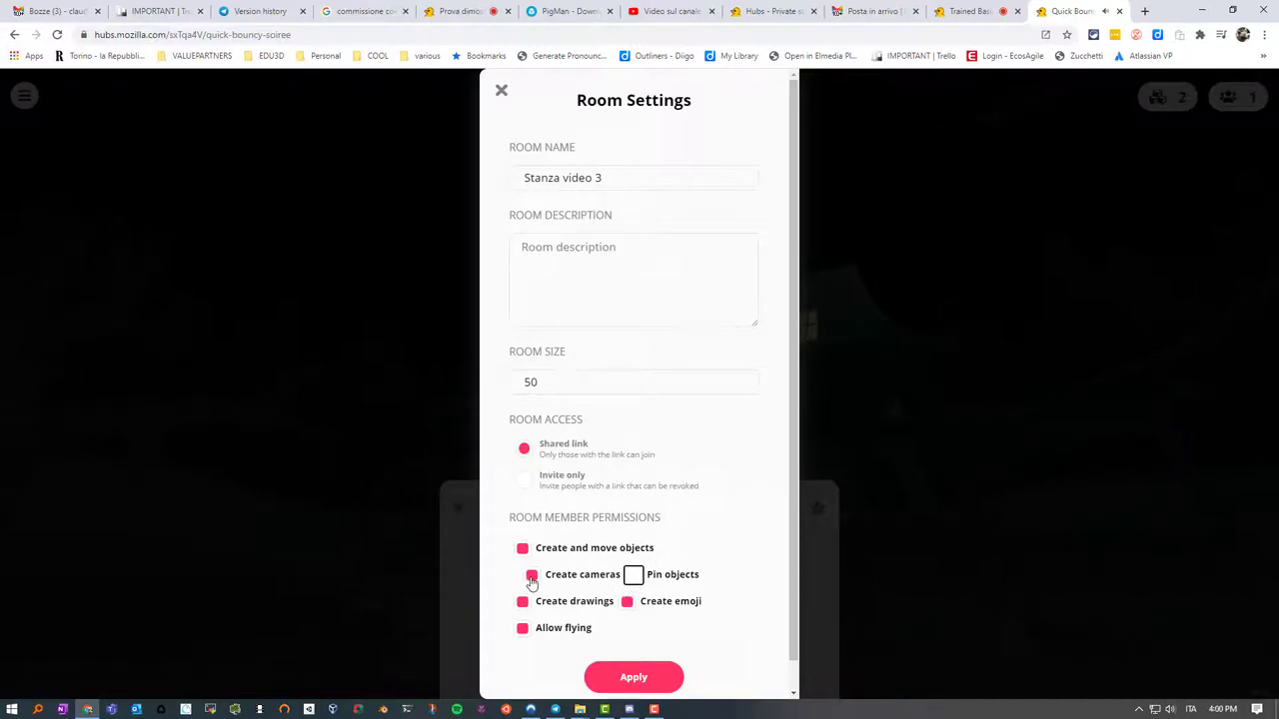
pyautogui.click(532, 577)
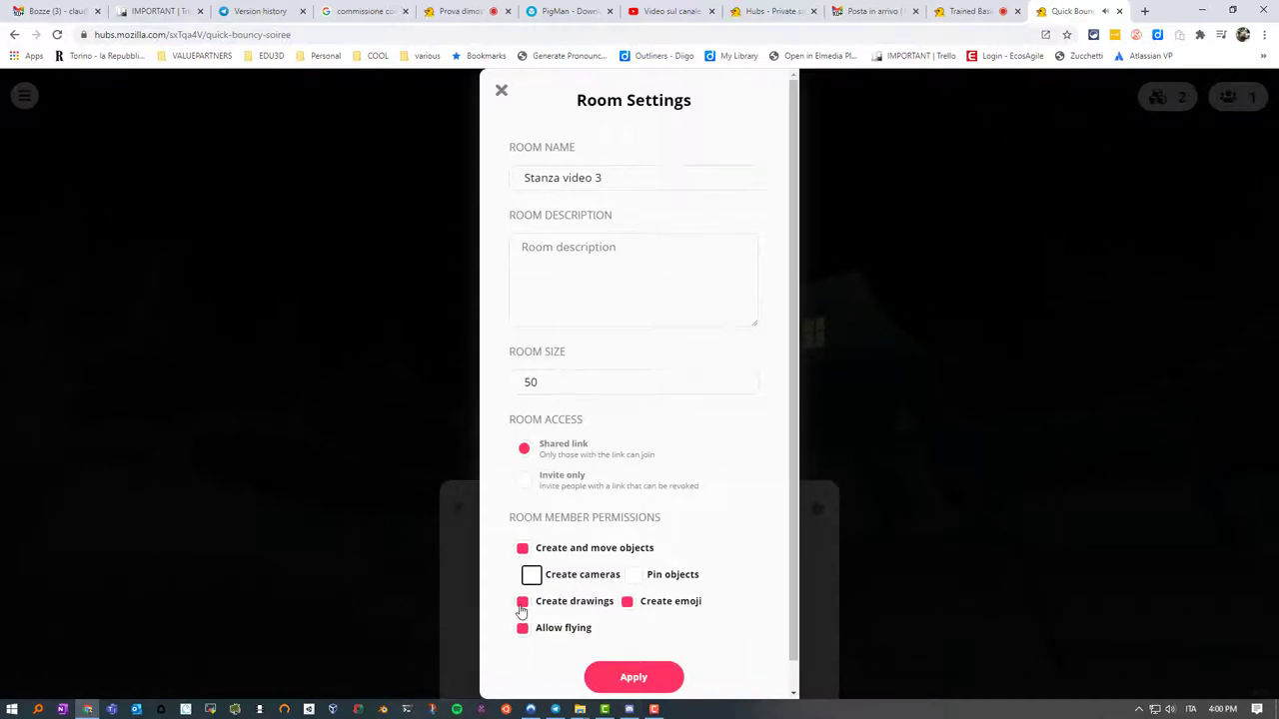
pyautogui.click(524, 603)
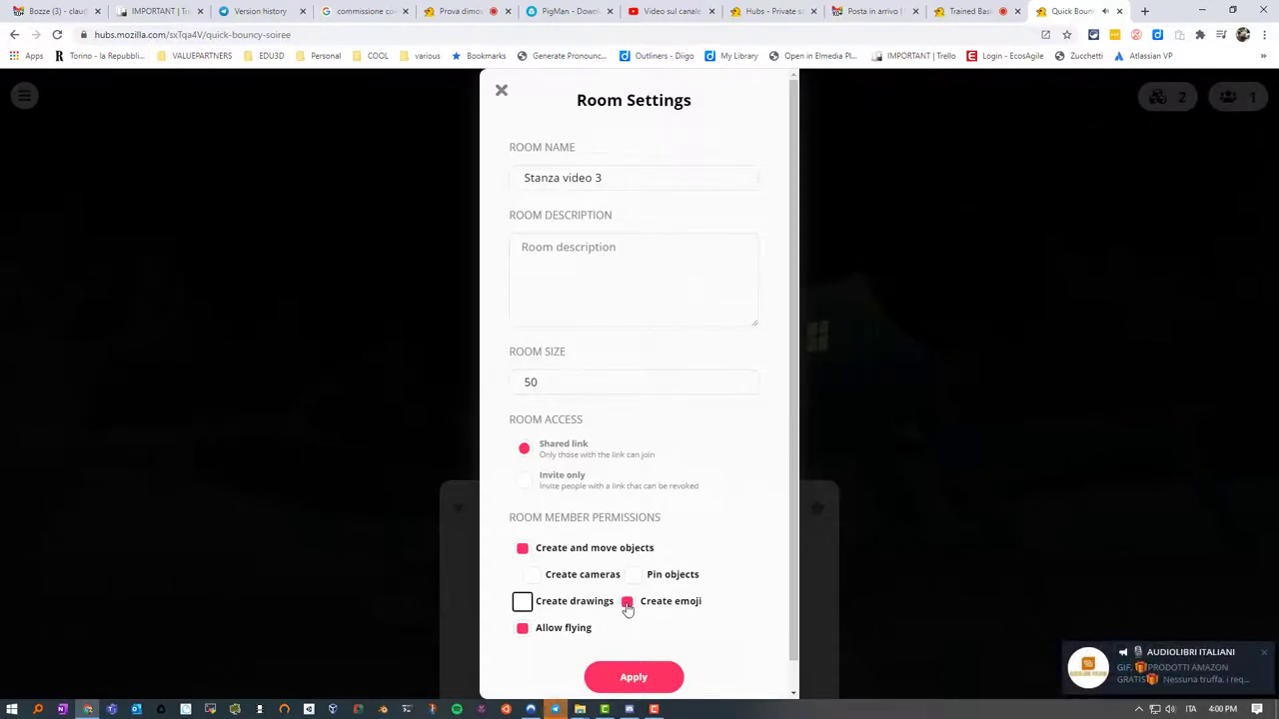
pyautogui.click(1264, 657)
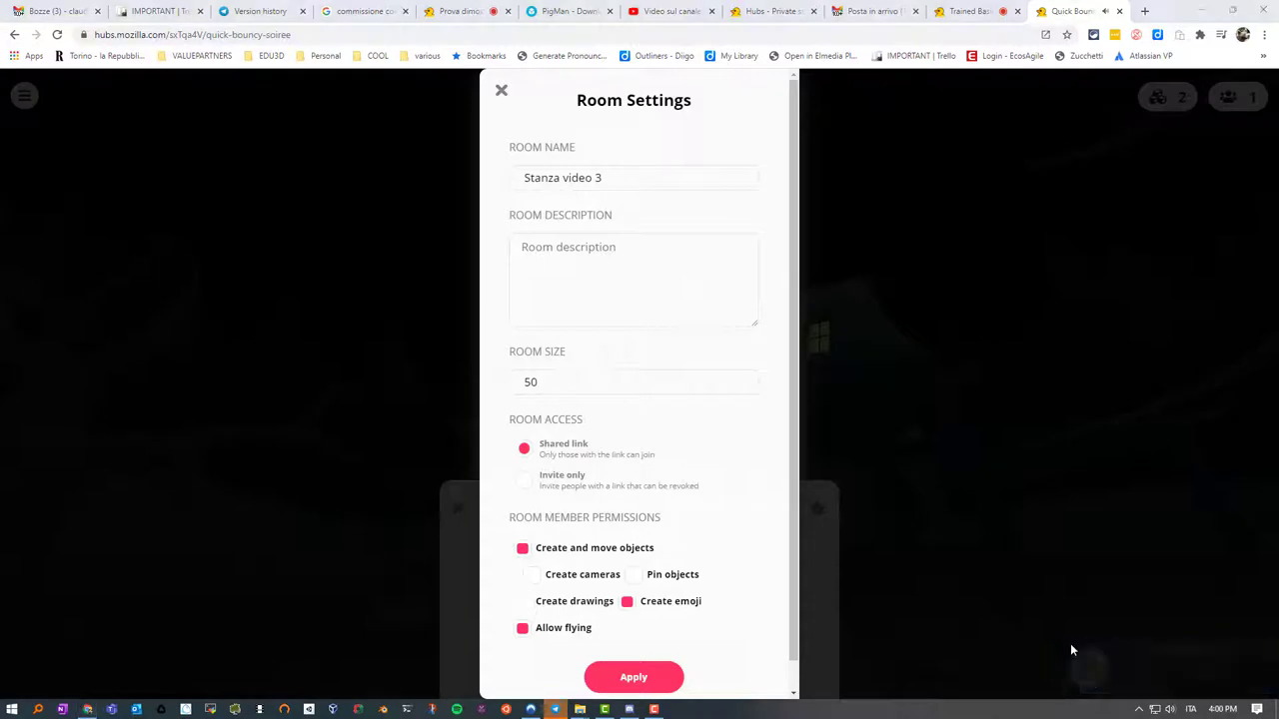
pyautogui.click(629, 604)
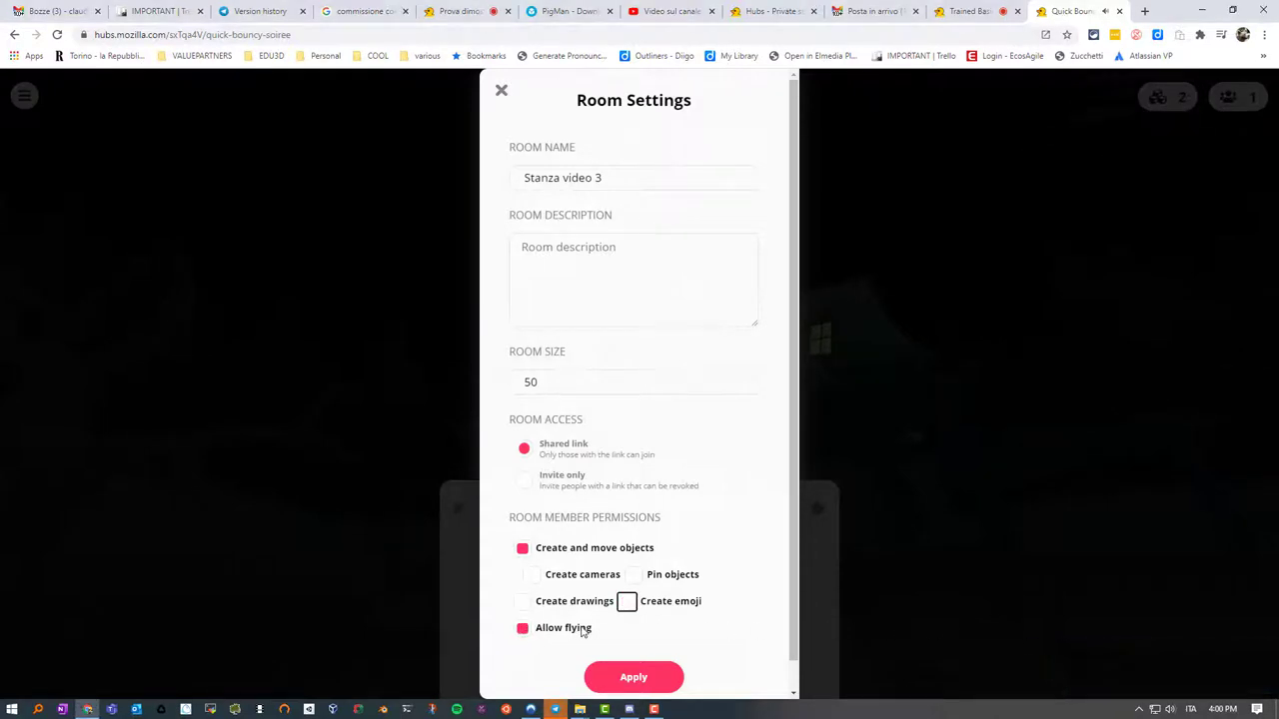
pyautogui.click(524, 630)
pyautogui.click(625, 678)
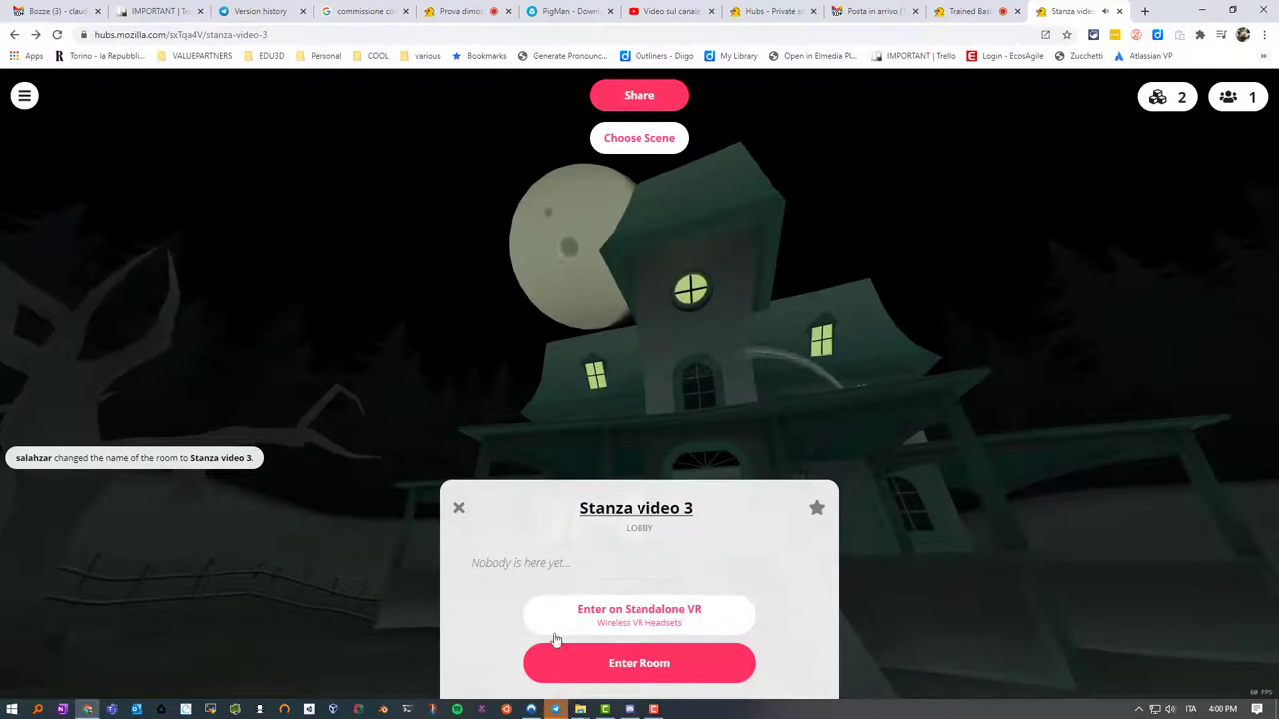
# Step: Enter the room on screen and walk forward between the gate pillars towards the house
pyautogui.click(644, 666)
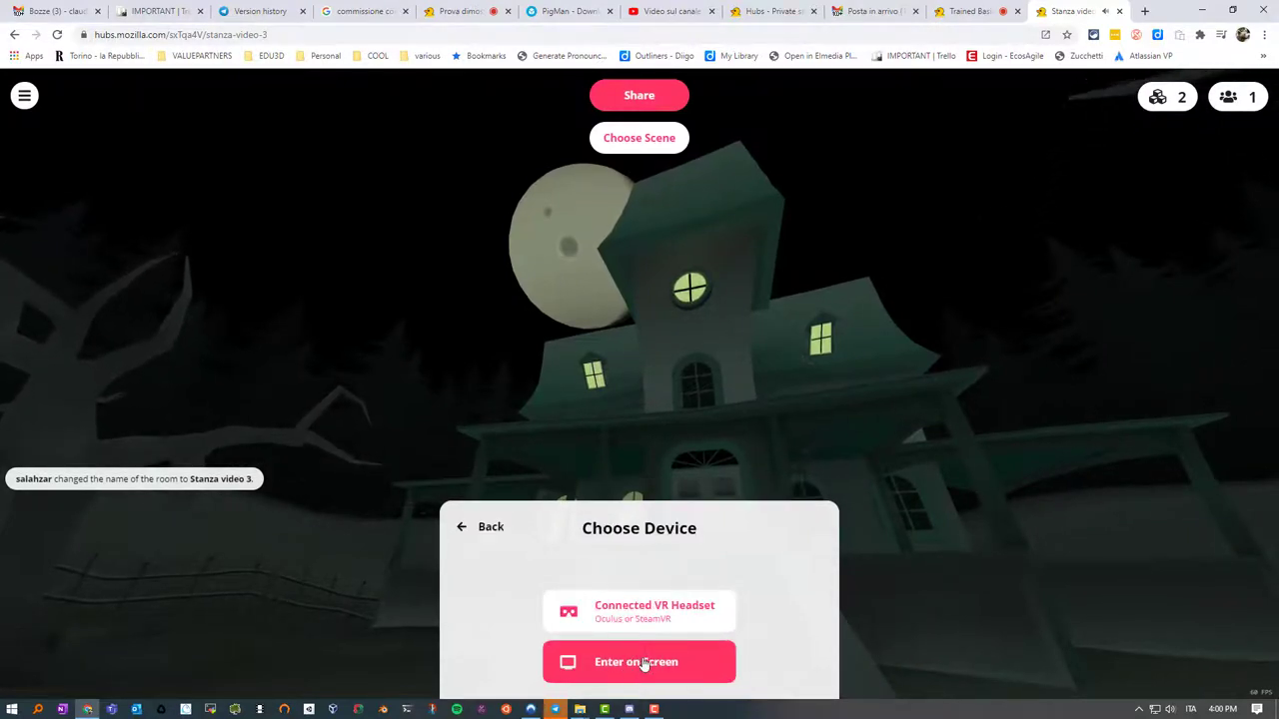
pyautogui.click(644, 665)
pyautogui.click(634, 667)
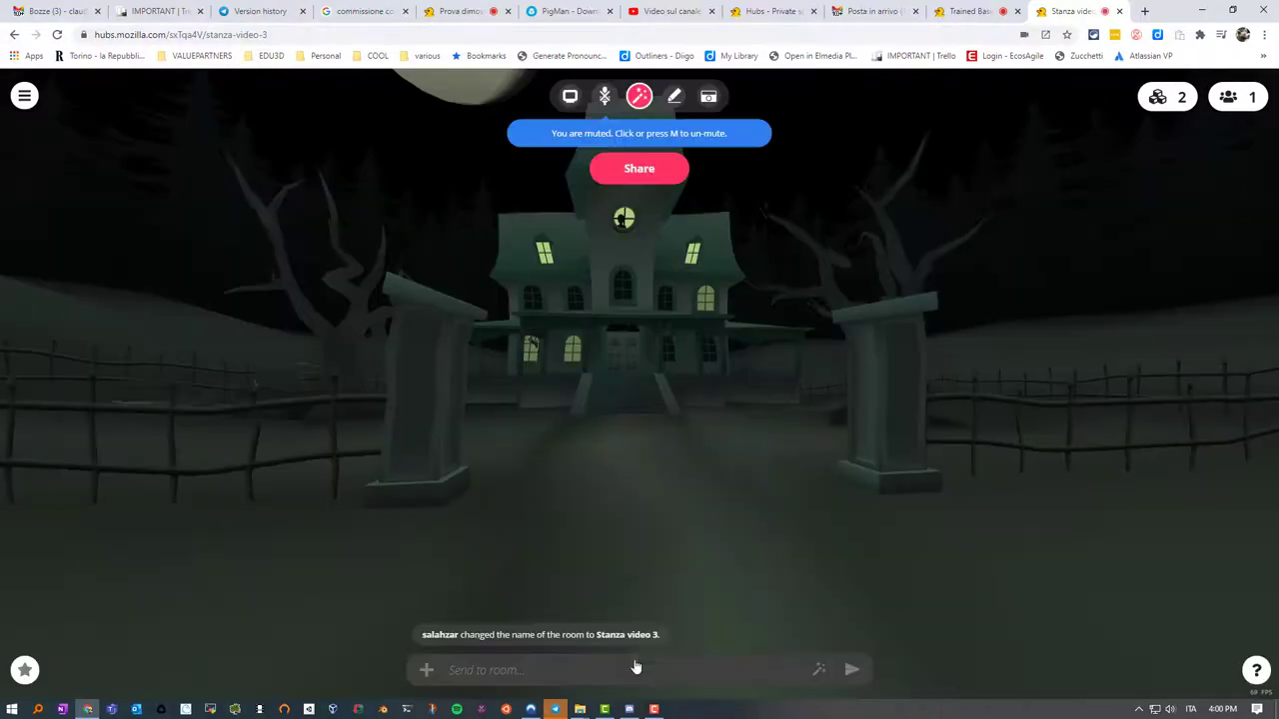
pyautogui.moveTo(588, 503); pyautogui.dragTo(570, 480)
pyautogui.press('w')
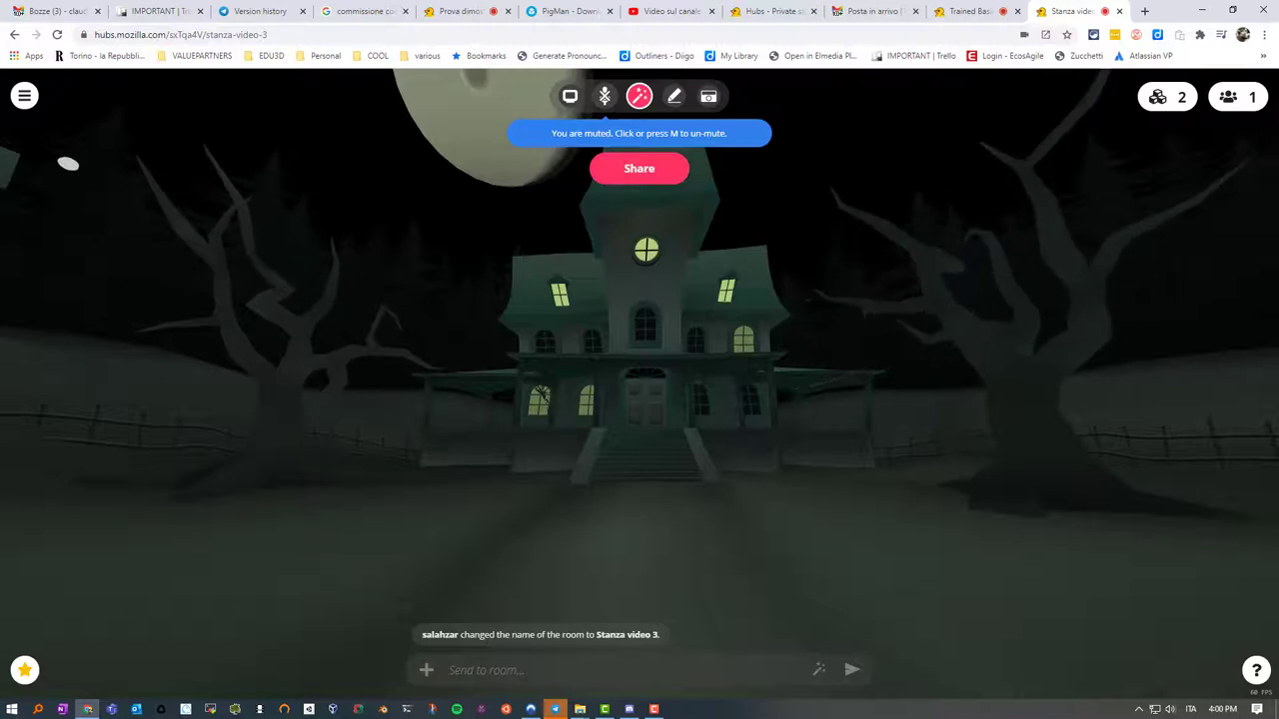
# Step: Open the list of favorite rooms
pyautogui.click(24, 96)
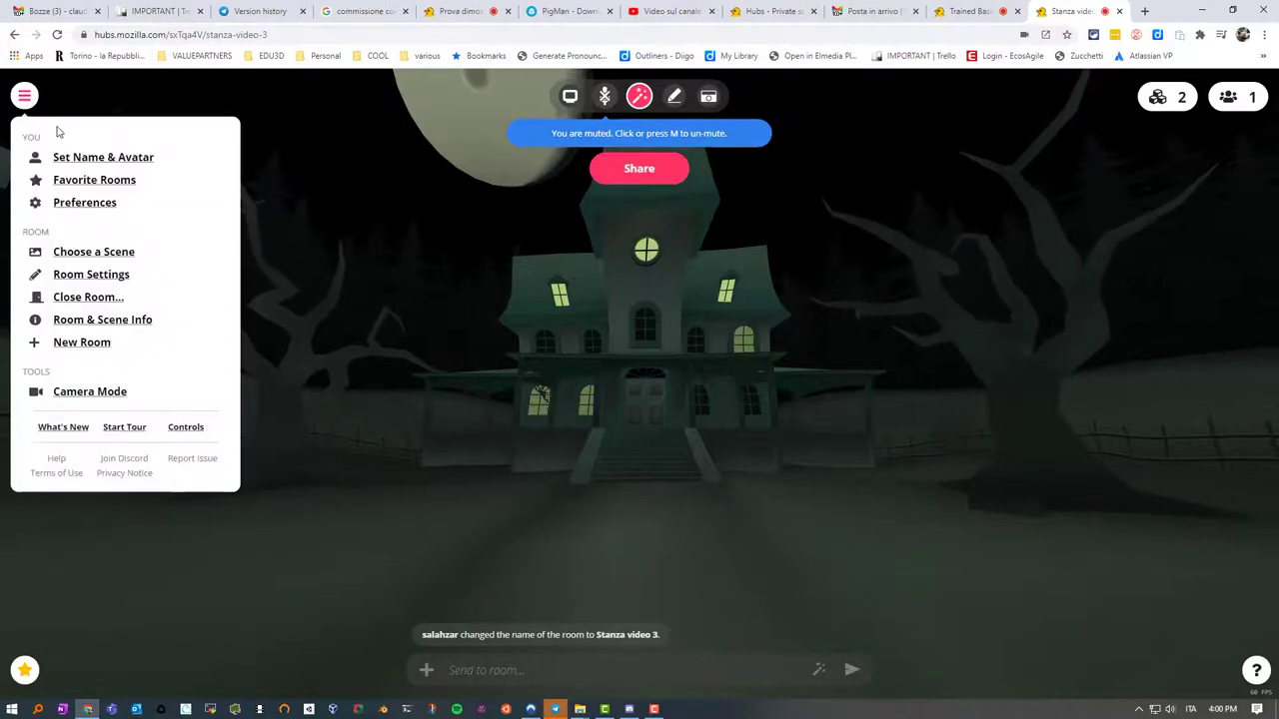
pyautogui.click(91, 181)
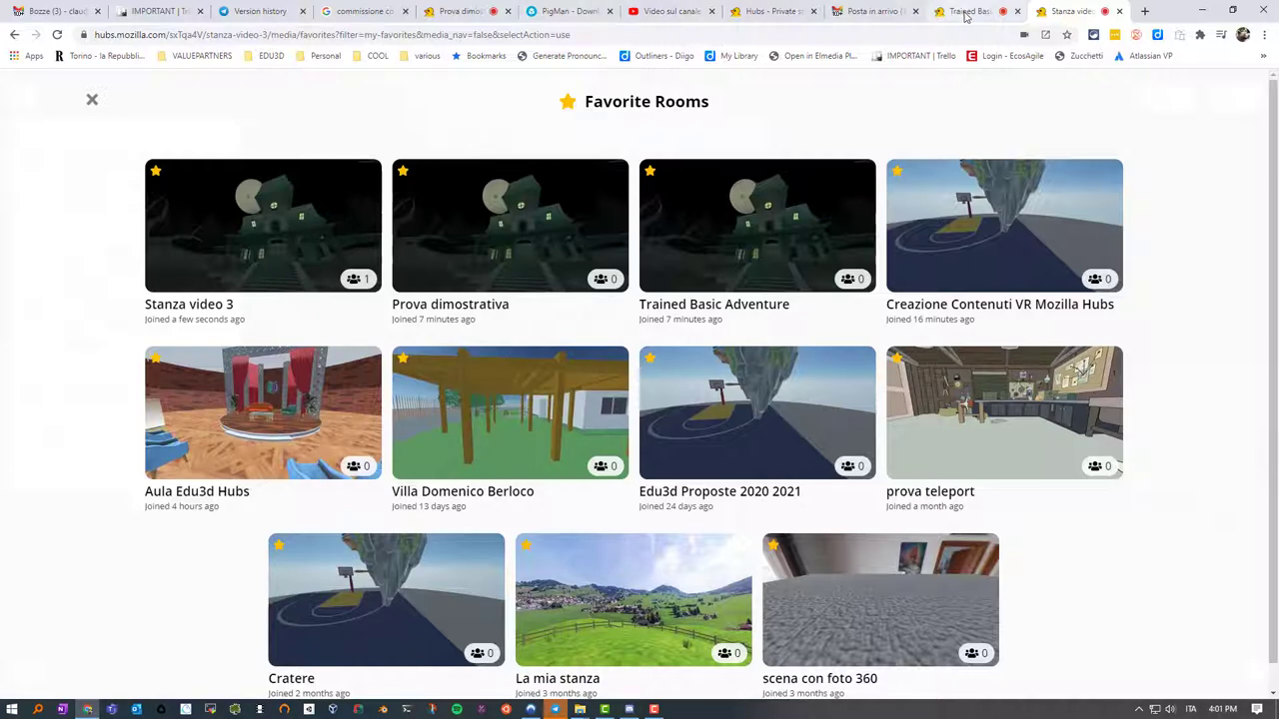
# Step: Close the browser tabs of the Prova dimostrativa room, the Hubs home page and the Trained Basic Adventure room
pyautogui.click(460, 11)
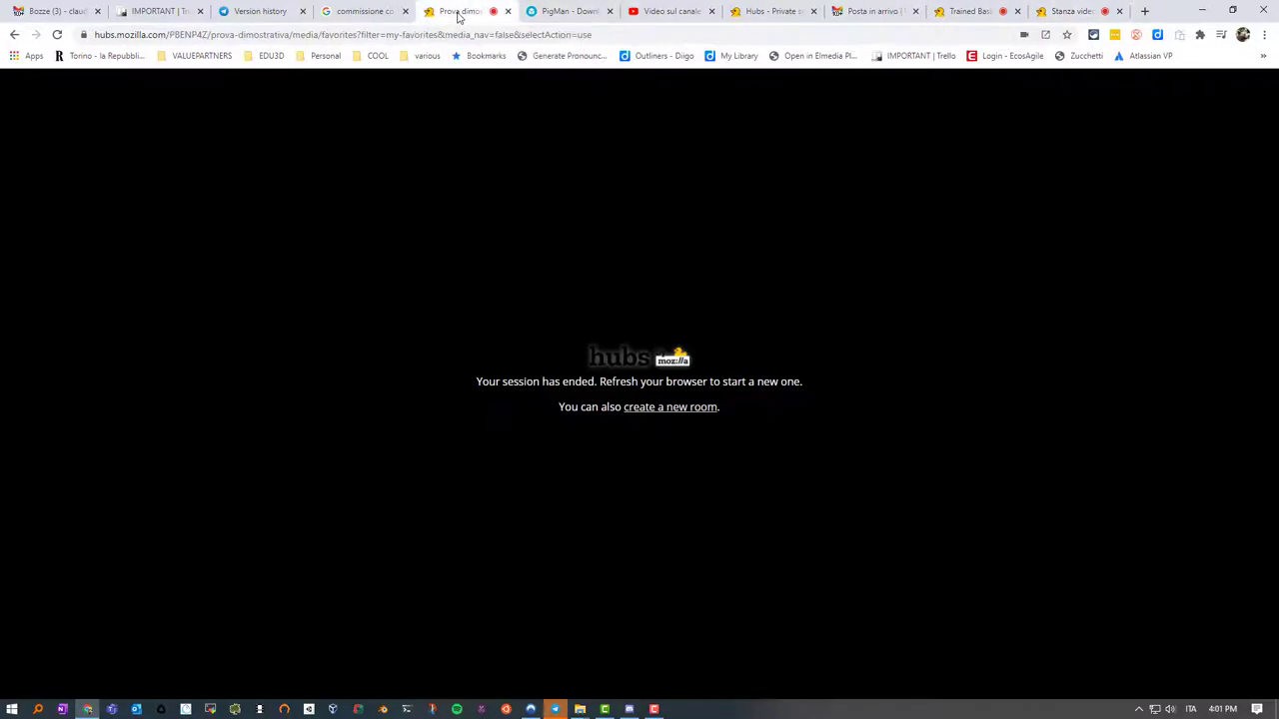
pyautogui.click(507, 11)
pyautogui.click(667, 11)
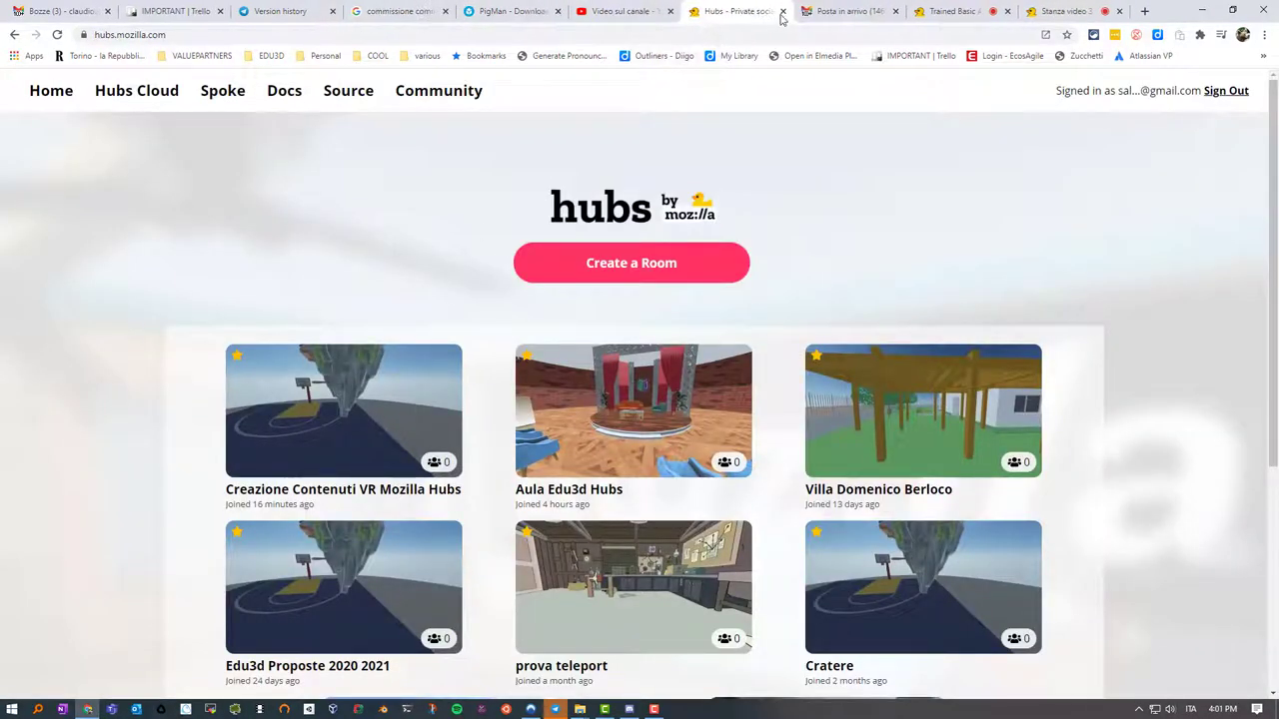
pyautogui.click(784, 11)
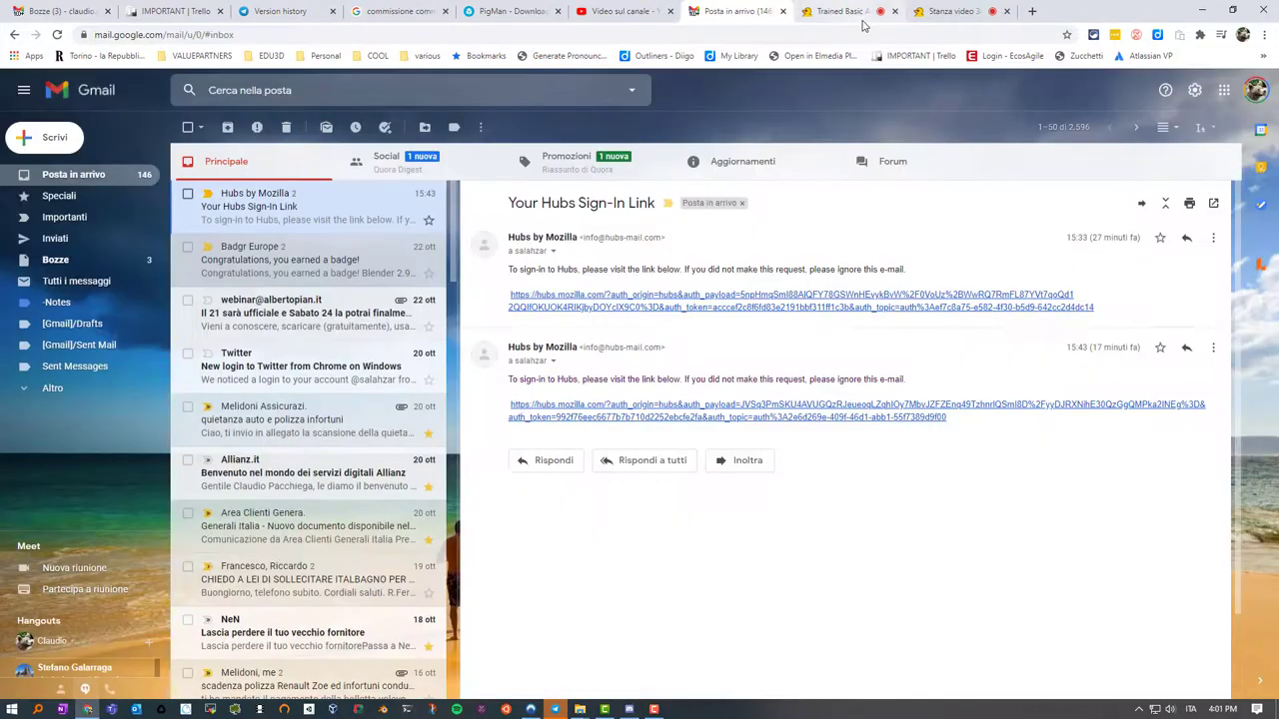
pyautogui.click(962, 11)
pyautogui.click(894, 12)
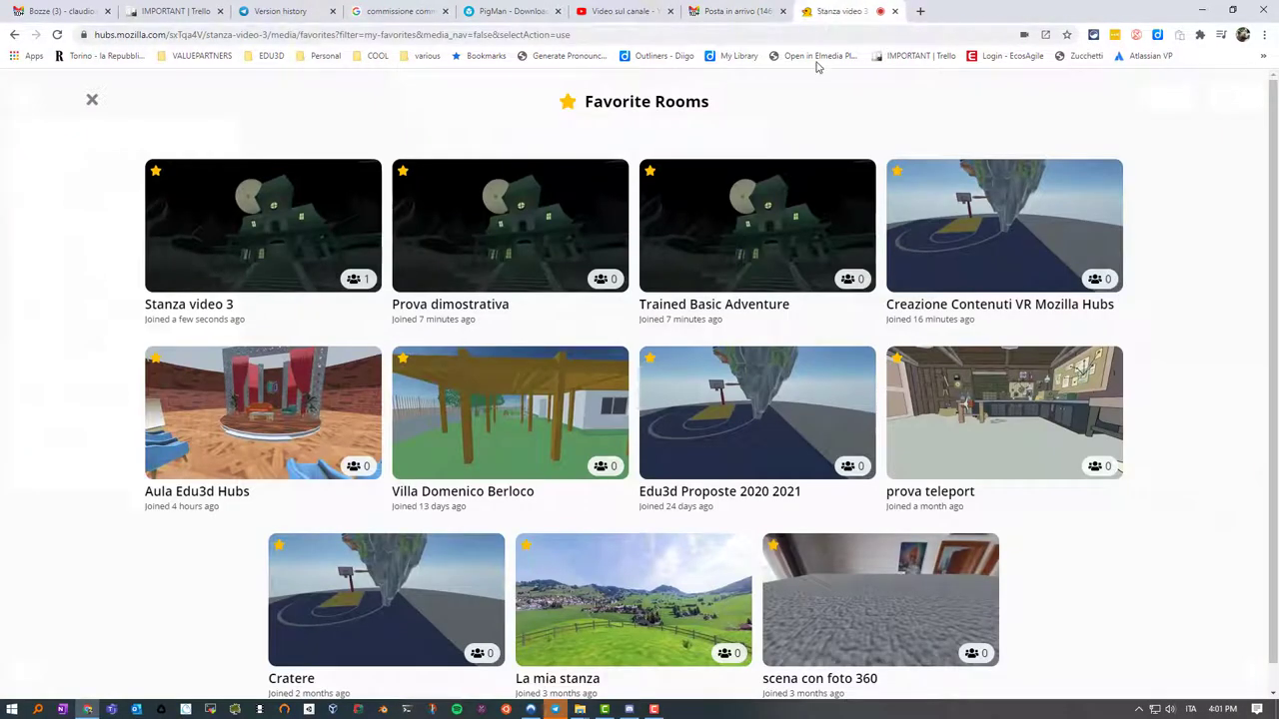
# Step: Leave the favorite rooms list and review the room's settings without changing them
pyautogui.click(92, 100)
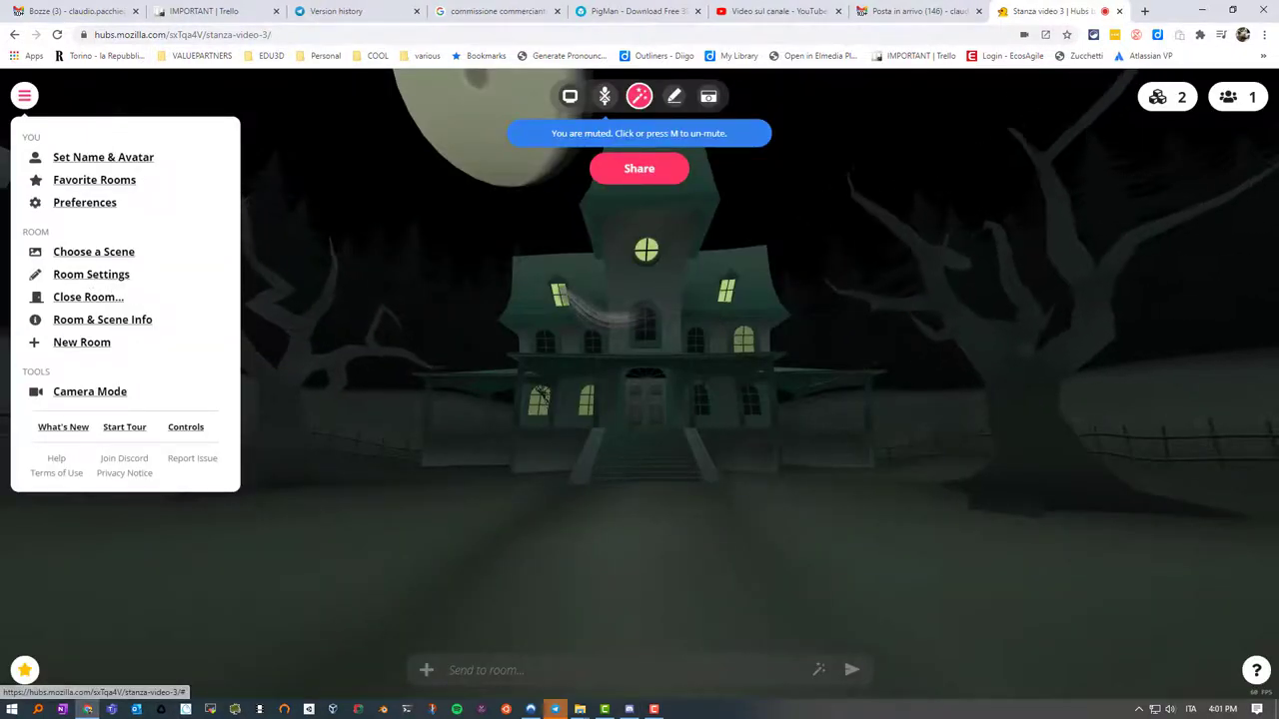
pyautogui.click(93, 279)
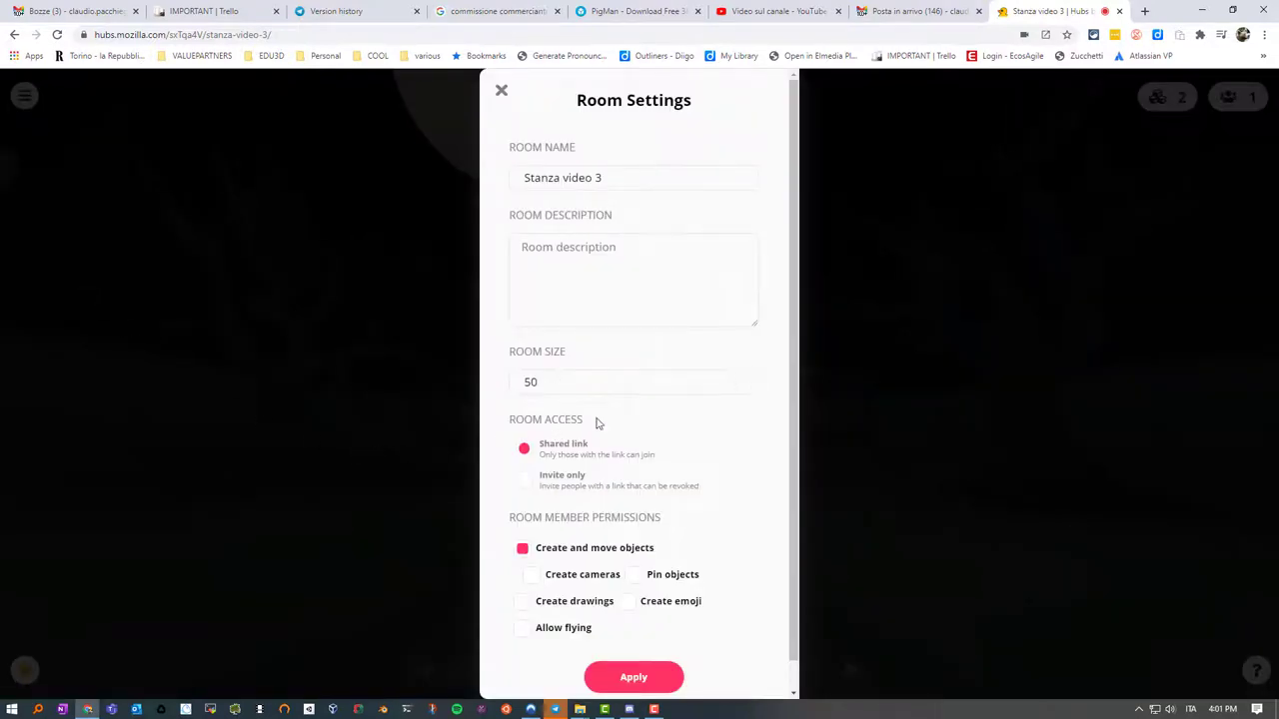
pyautogui.click(501, 91)
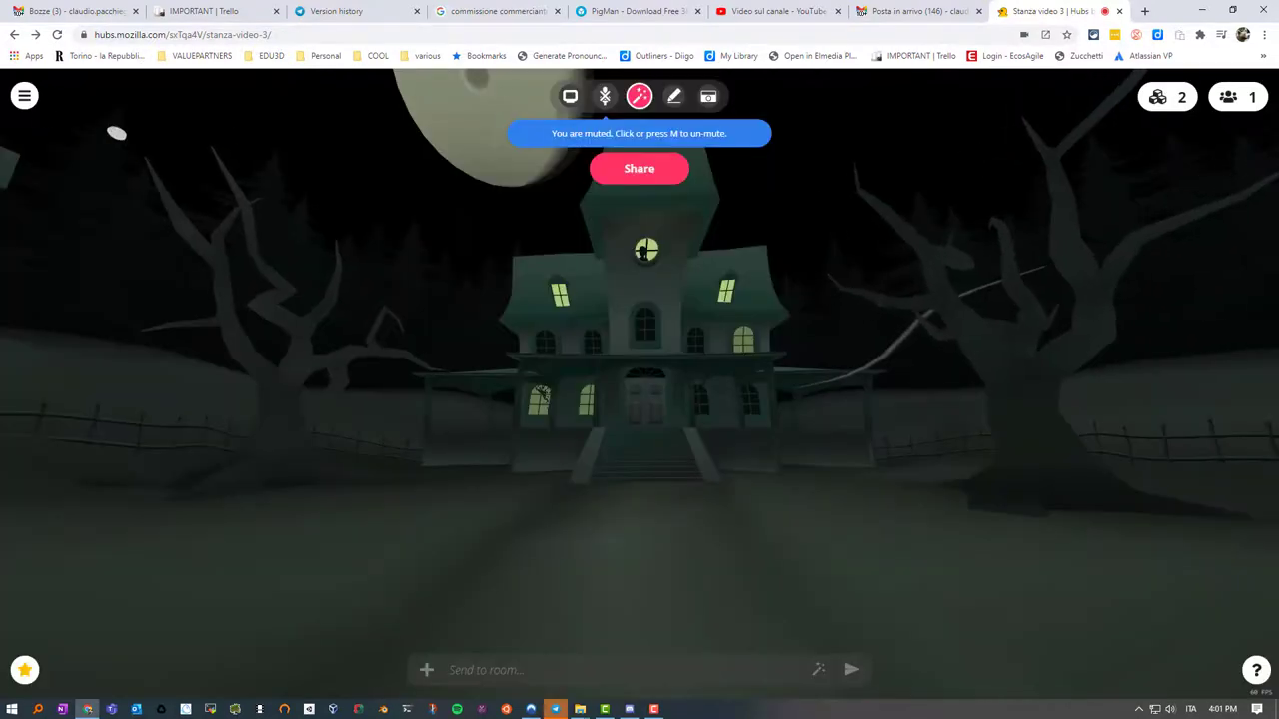
# Step: Open the user preferences and look through the Audio, Controls and Misc settings
pyautogui.click(24, 96)
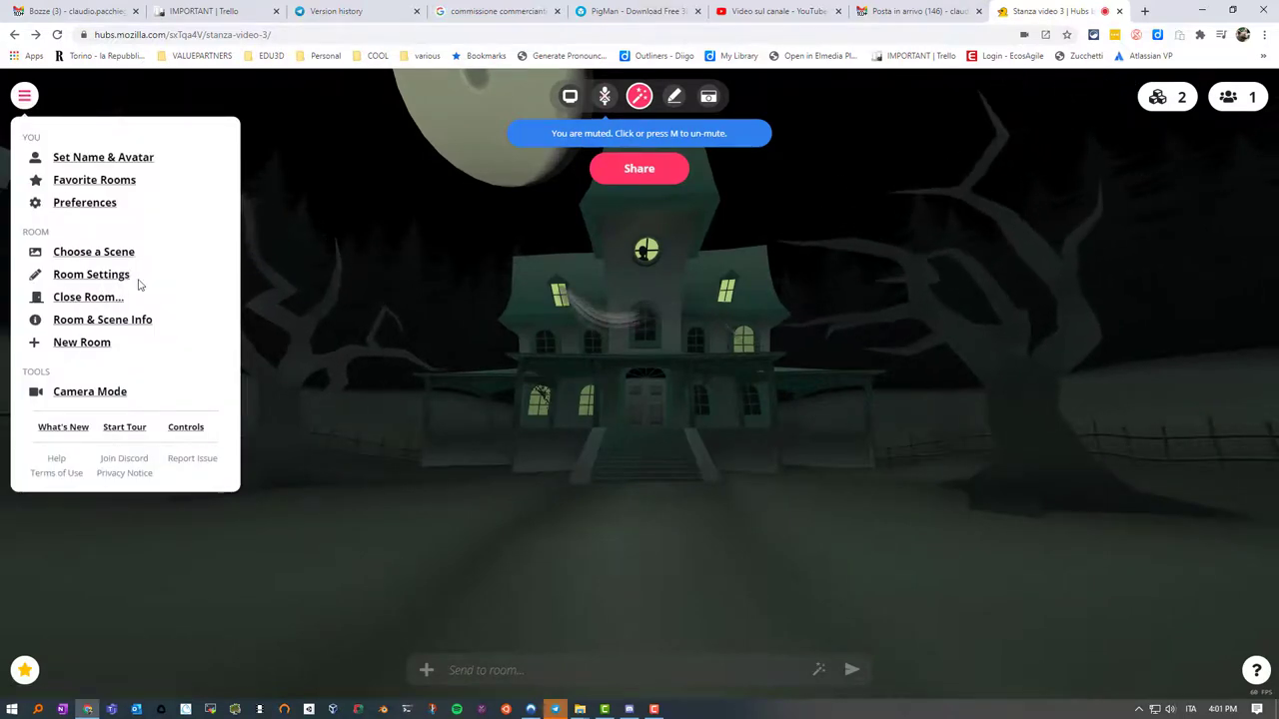
pyautogui.click(78, 203)
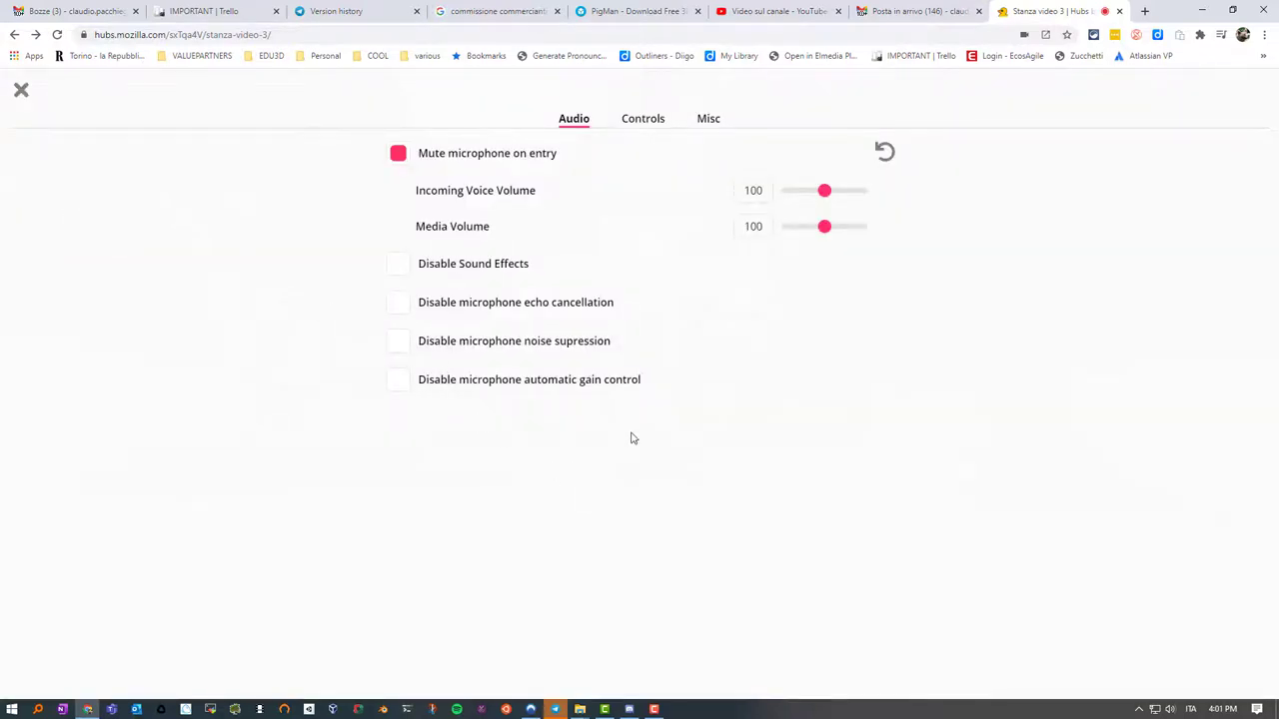
pyautogui.click(644, 120)
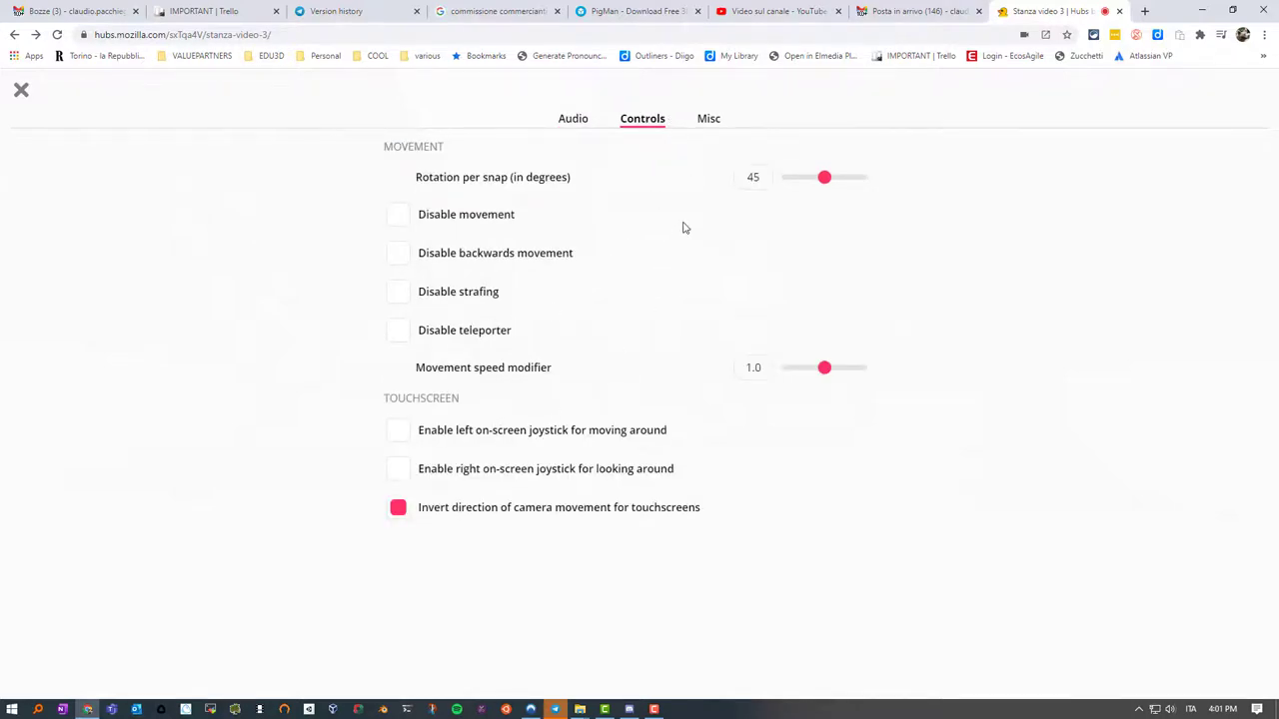
pyautogui.click(708, 121)
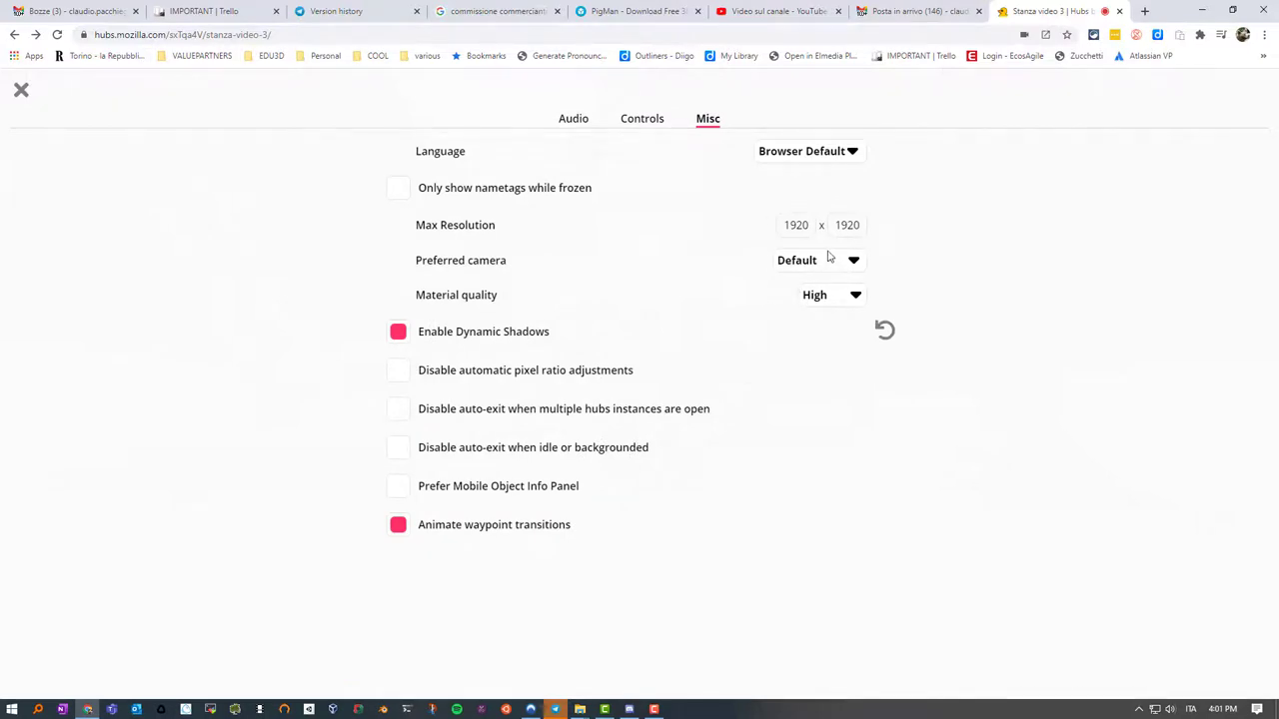
# Step: View the available language and material quality options in the Misc preferences without picking a new one
pyautogui.click(853, 153)
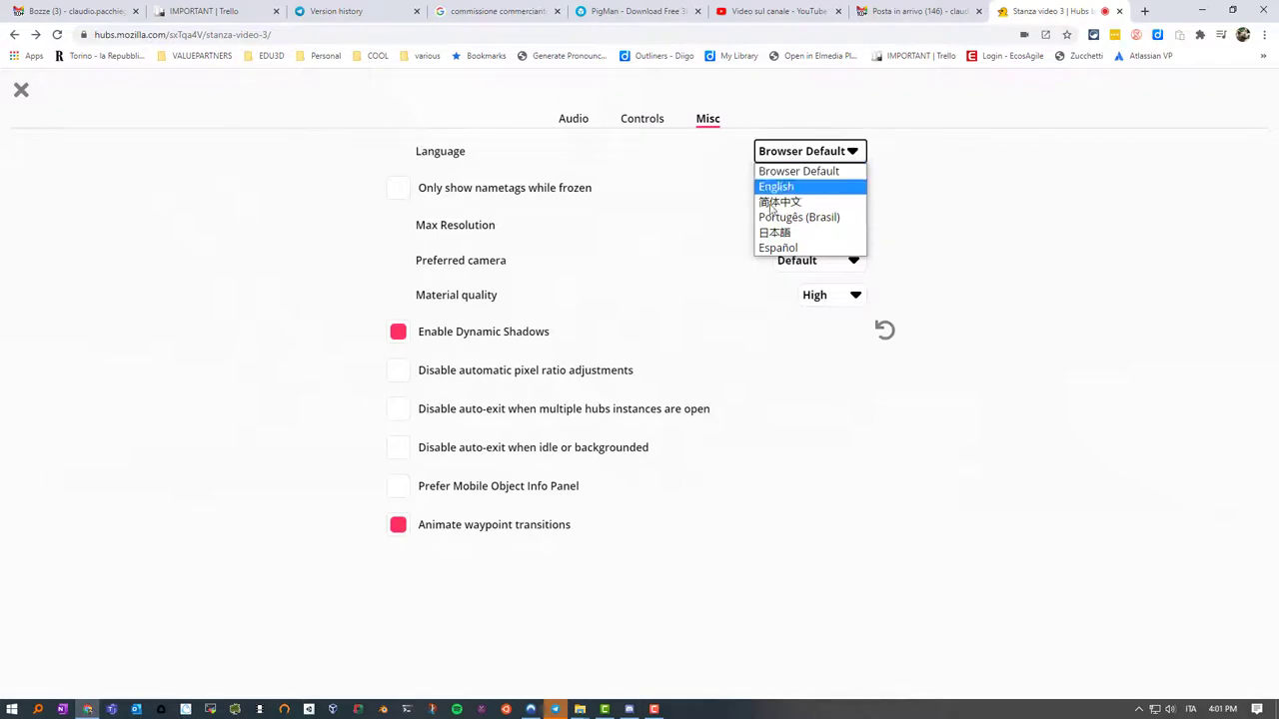
pyautogui.click(726, 164)
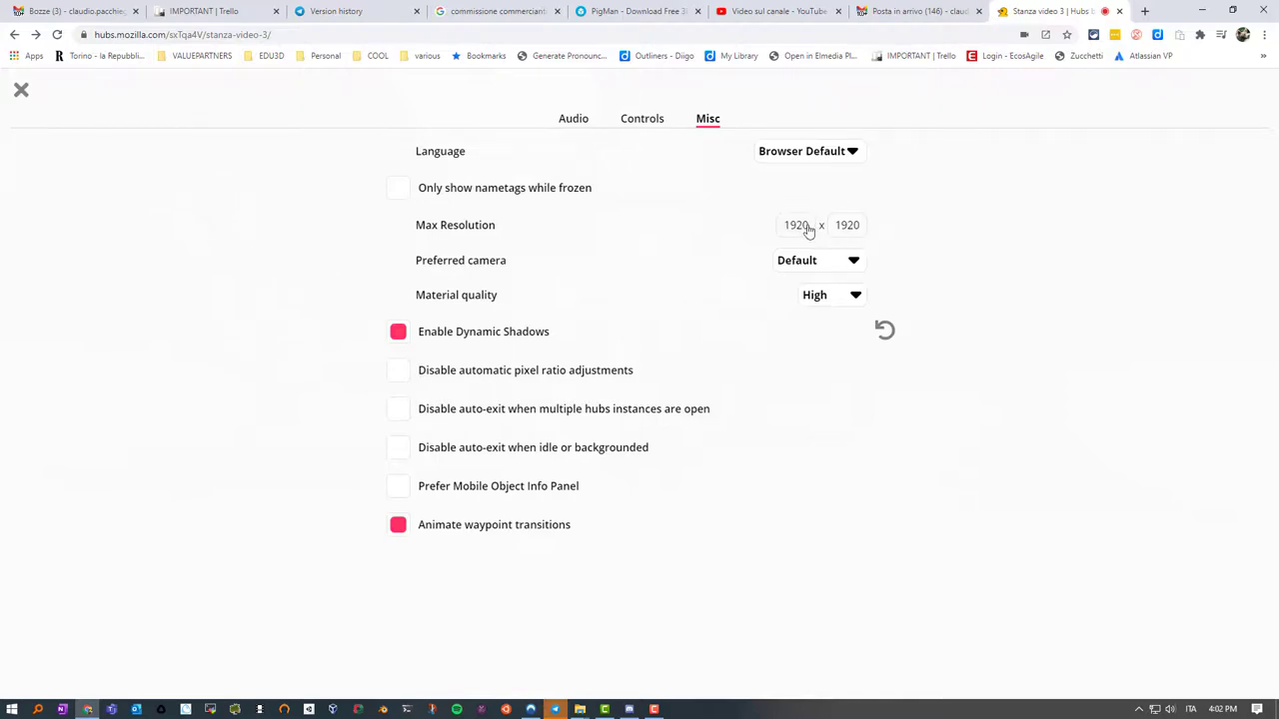
pyautogui.click(857, 298)
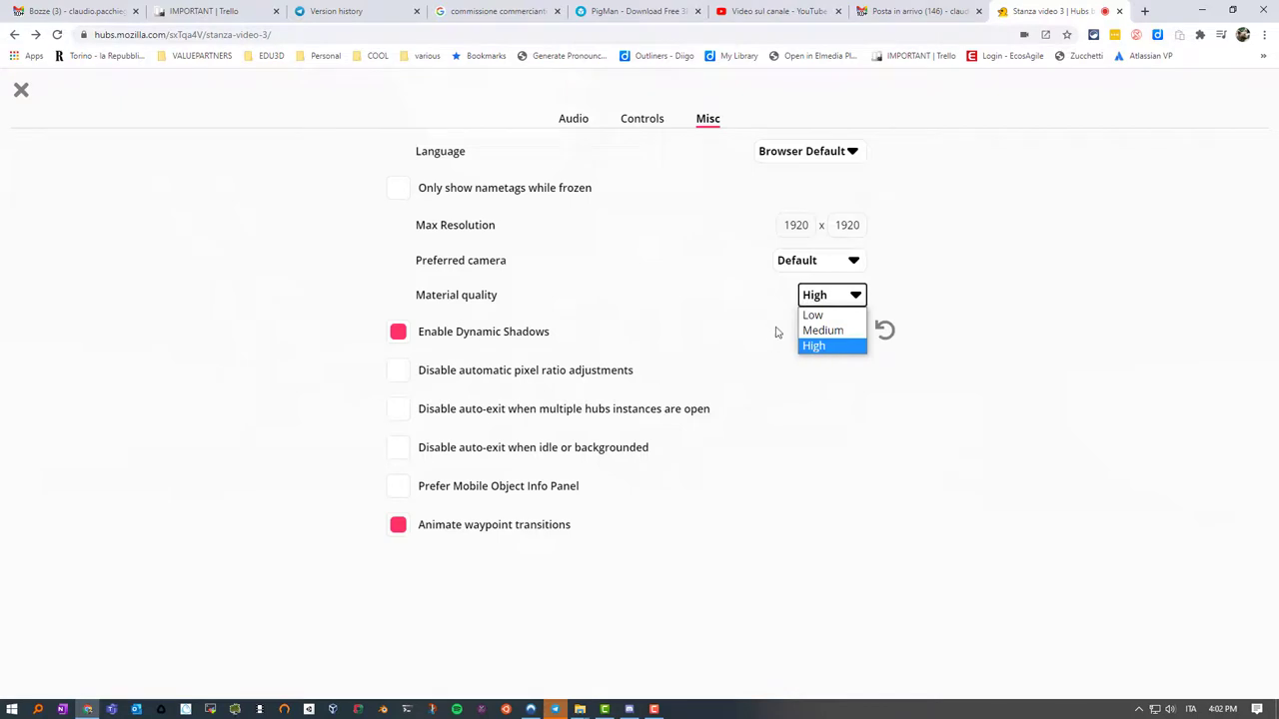
pyautogui.click(704, 302)
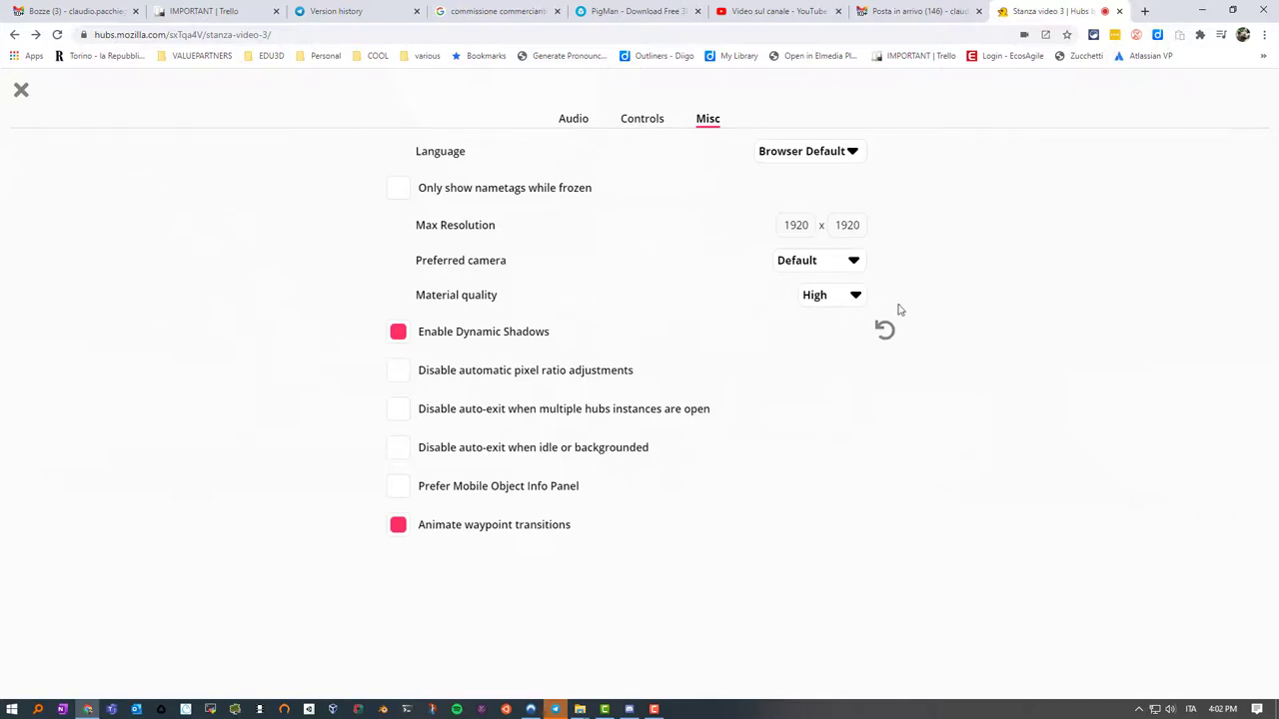
# Step: Set the maximum resolution to 720 x 720 in the Misc preferences
pyautogui.click(805, 226)
pyautogui.write('720')
pyautogui.press('Tab')
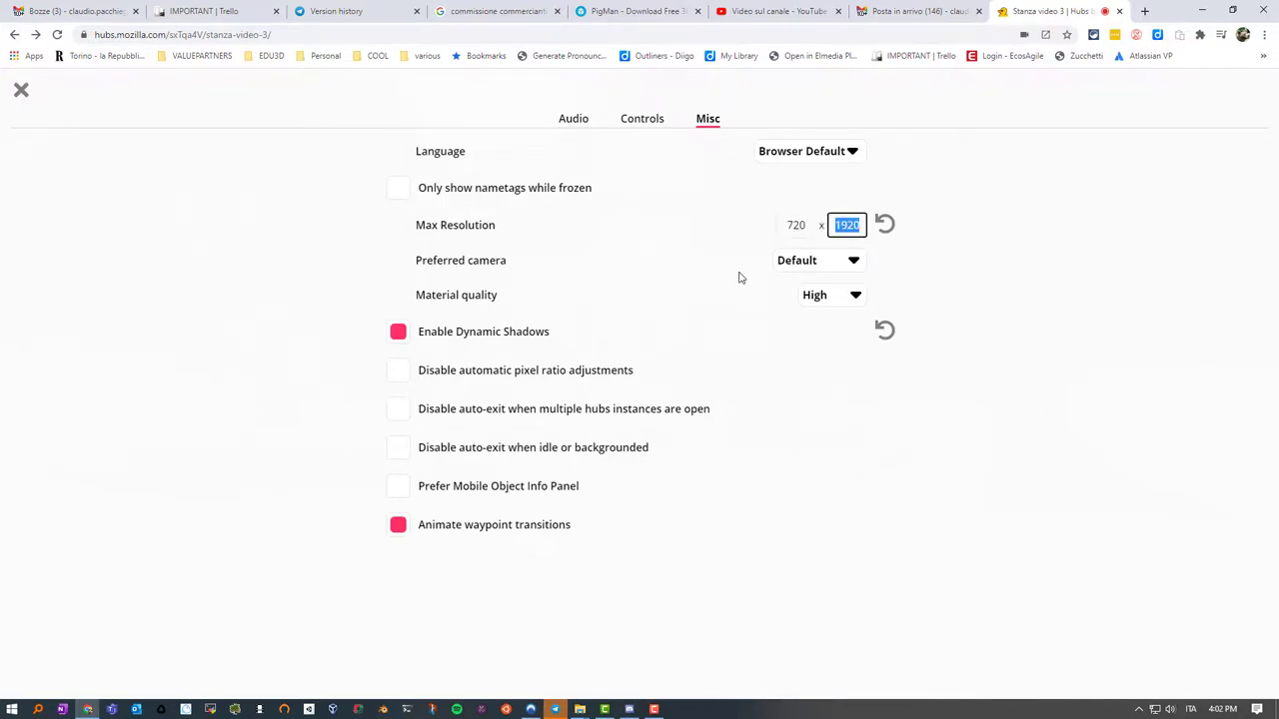
pyautogui.write('7')
pyautogui.press('Return')
# Step: Set the material quality to Low and refresh the page to apply the changed preferences
pyautogui.click(855, 297)
pyautogui.click(827, 312)
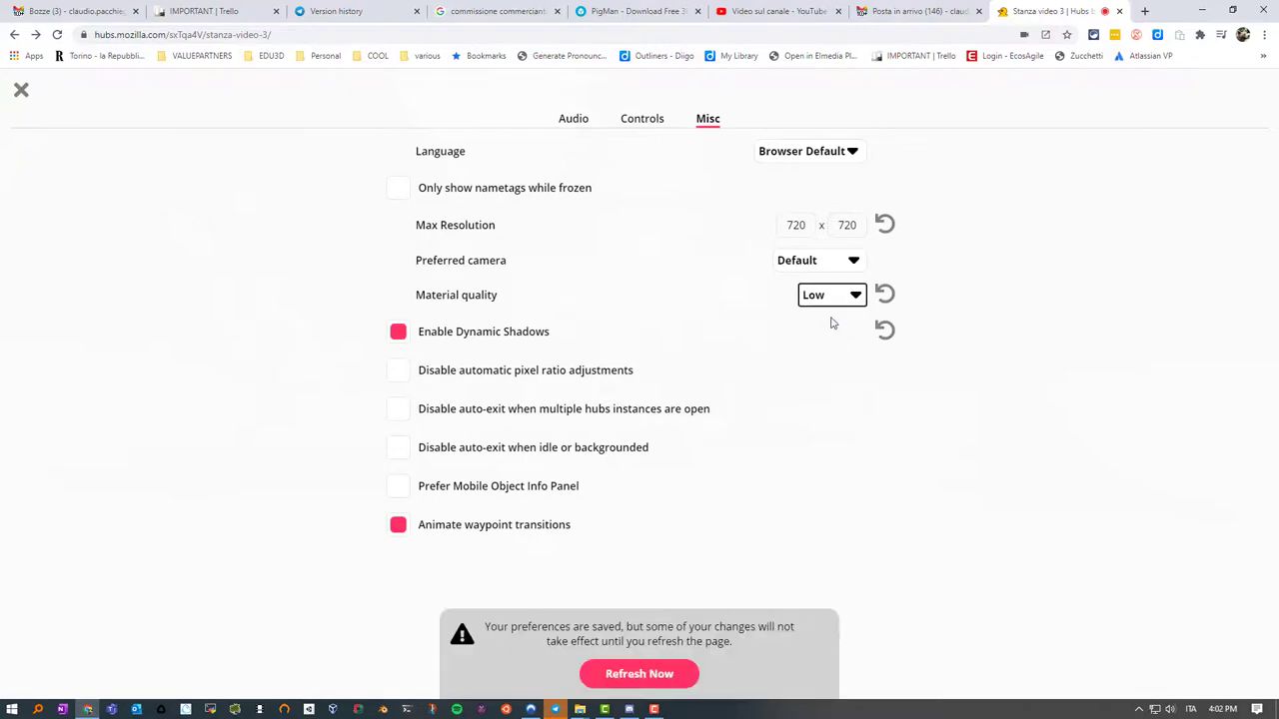
pyautogui.click(629, 677)
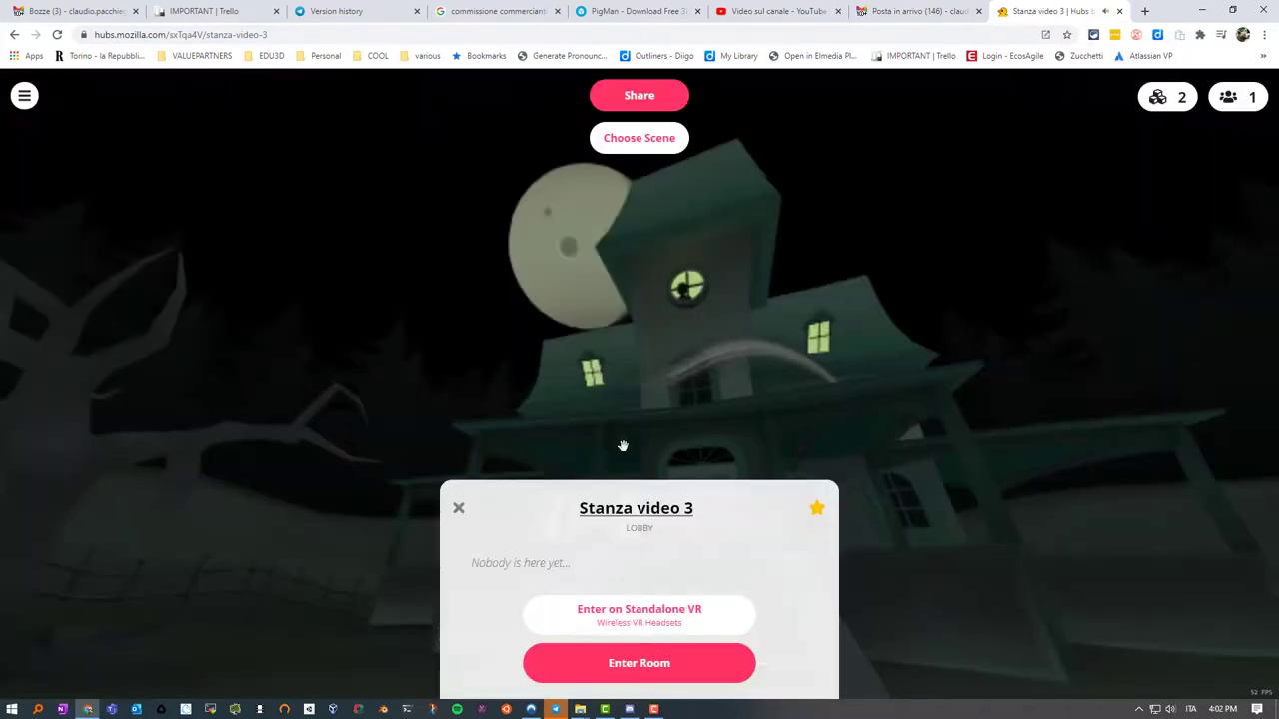
# Step: Enter the Stanza video 3 room from its lobby, choosing to join on screen
pyautogui.click(635, 665)
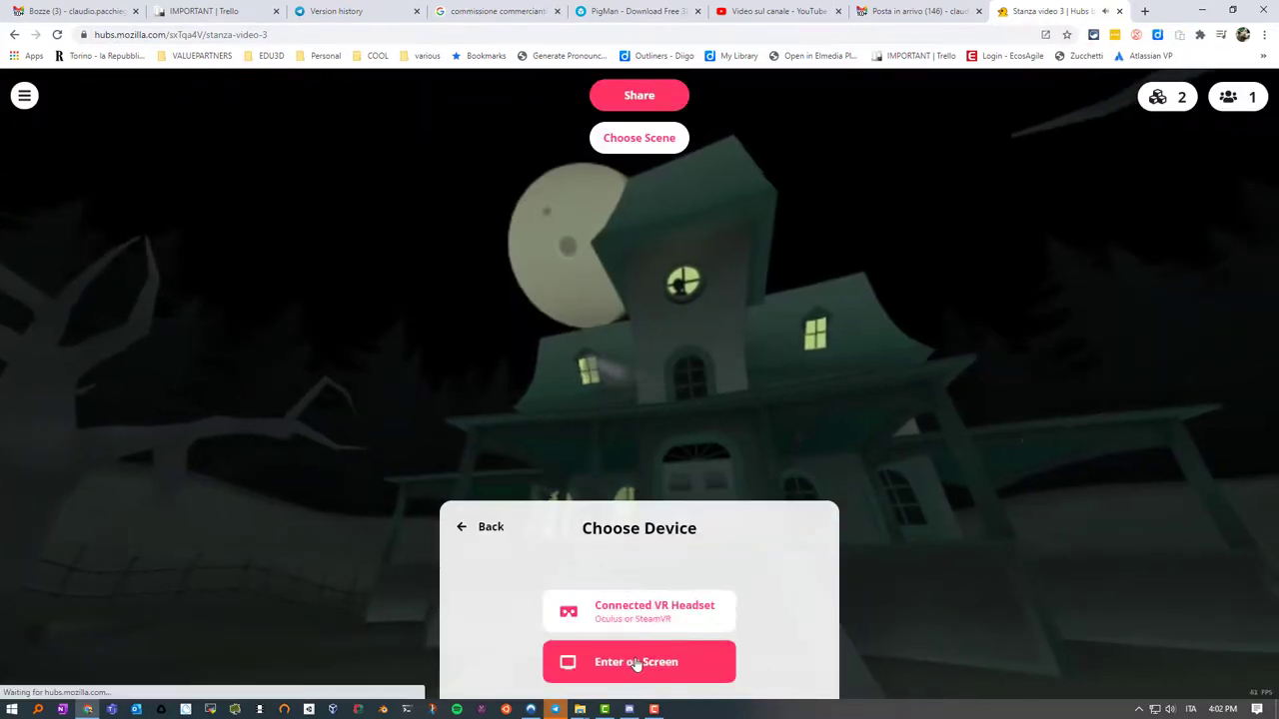
pyautogui.click(640, 663)
pyautogui.click(639, 663)
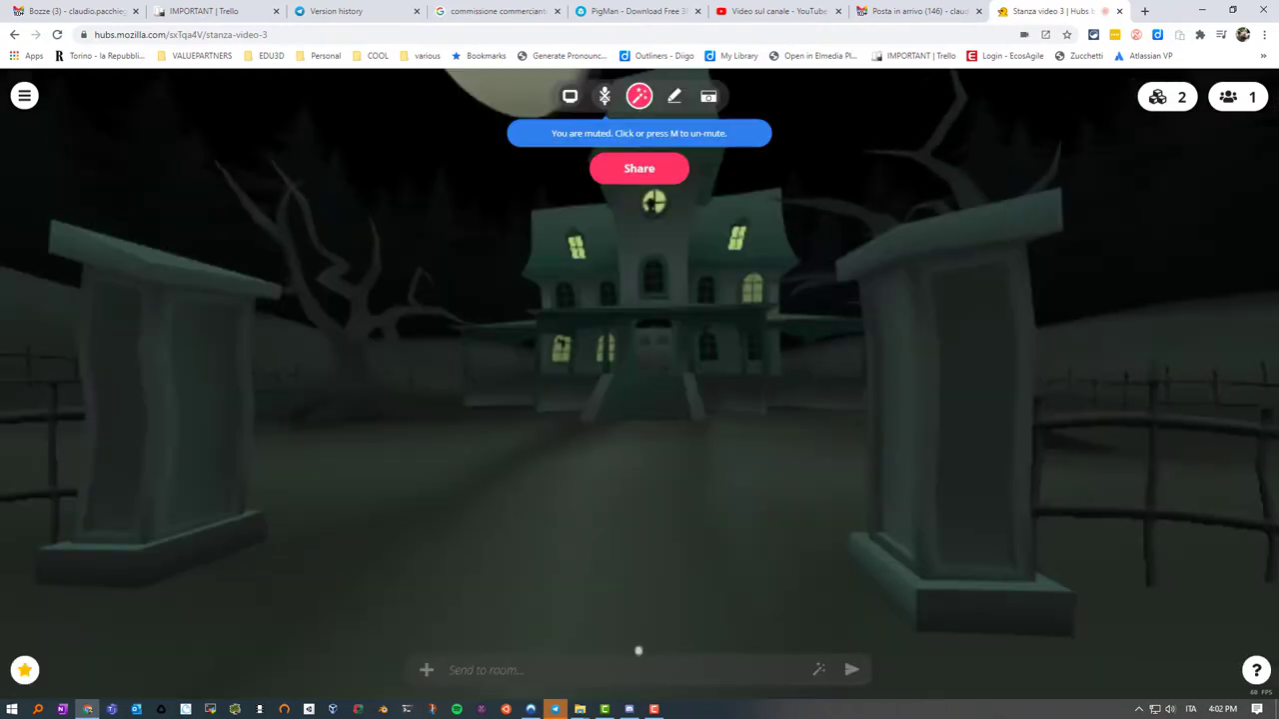
# Step: Walk up to the haunted house's front steps and turn around to examine how the scene and surrounding yard are rendered
pyautogui.moveTo(566, 531); pyautogui.dragTo(460, 513)
pyautogui.press('w')
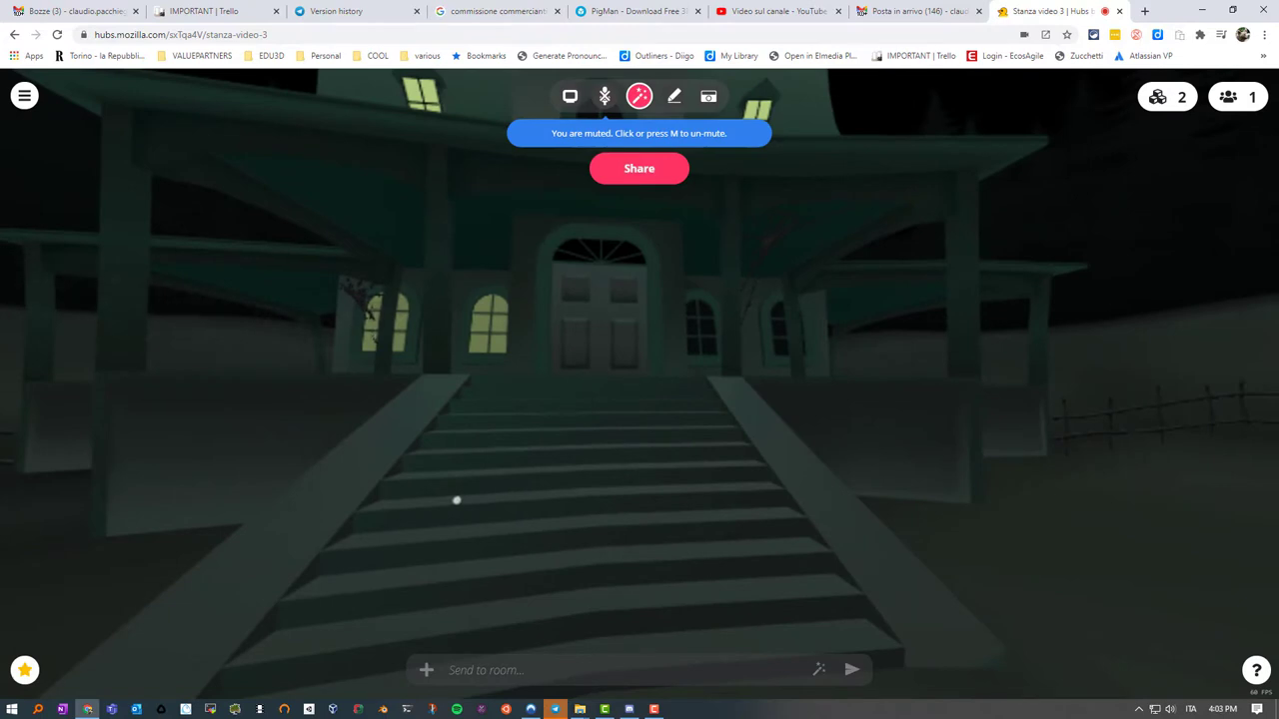
pyautogui.moveTo(560, 513); pyautogui.dragTo(837, 483)
pyautogui.moveTo(511, 470); pyautogui.dragTo(727, 473)
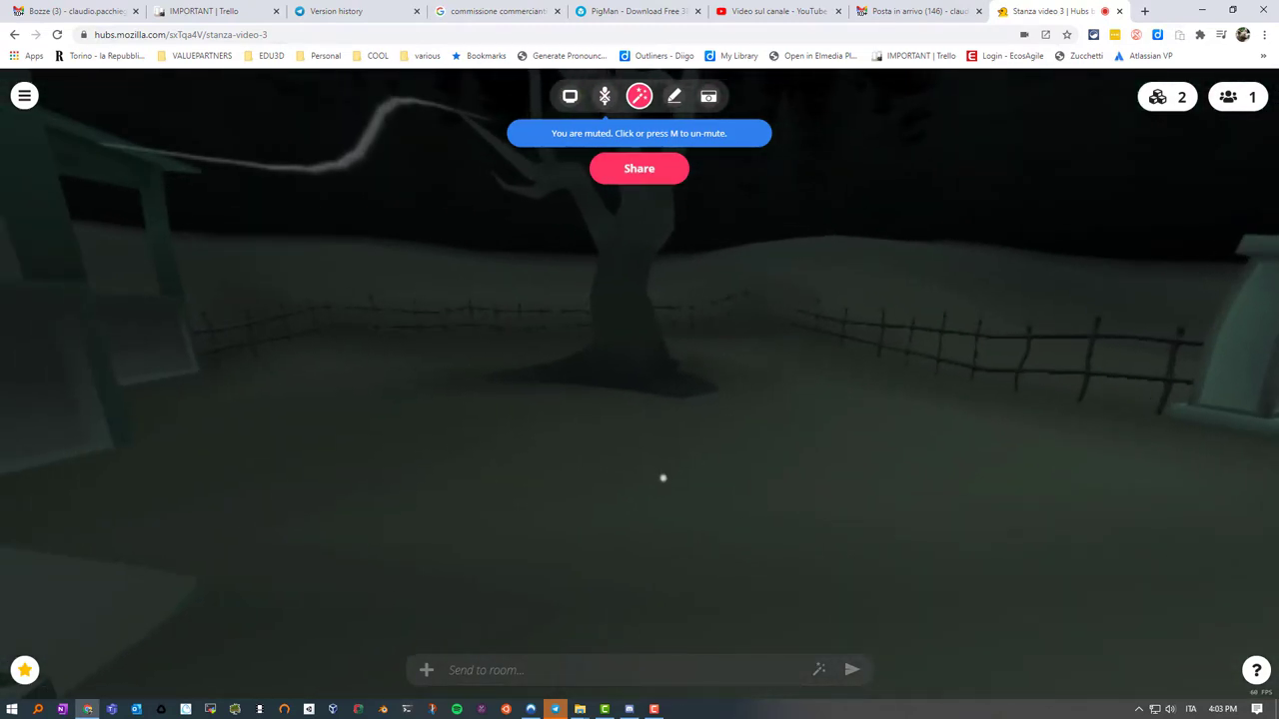